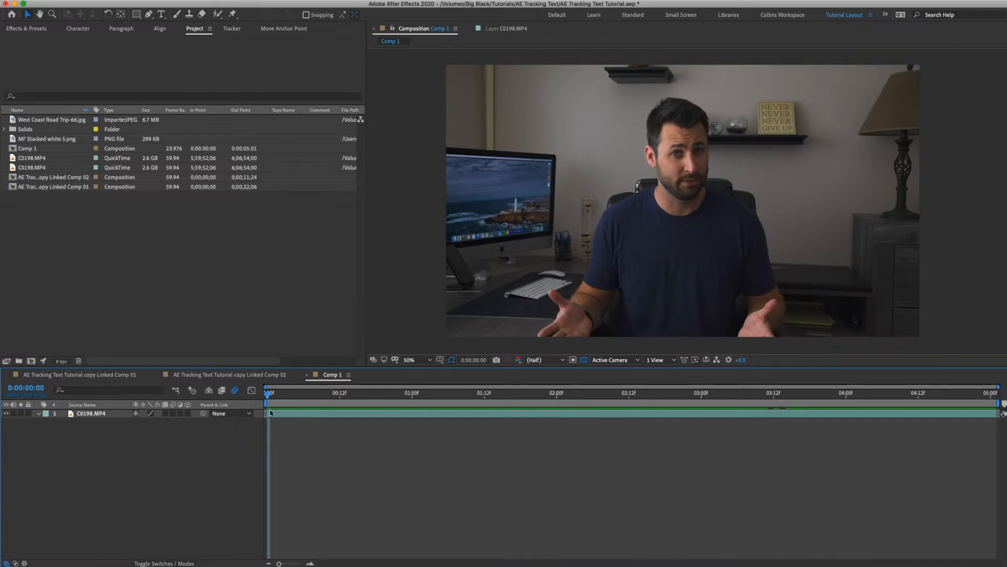
Start a motion track on the C0198.MP4 layer.
left_click(104, 415)
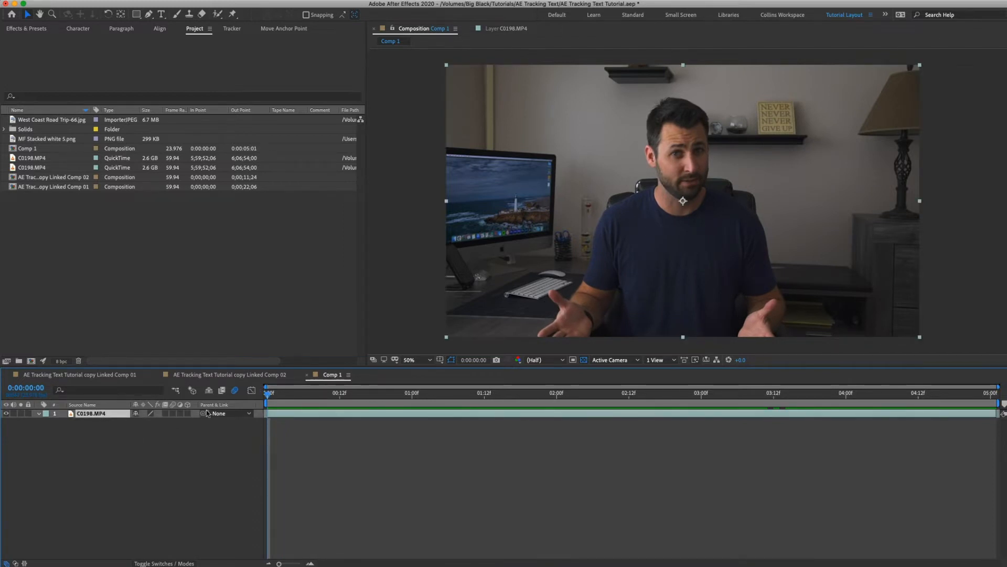
left_click(232, 28)
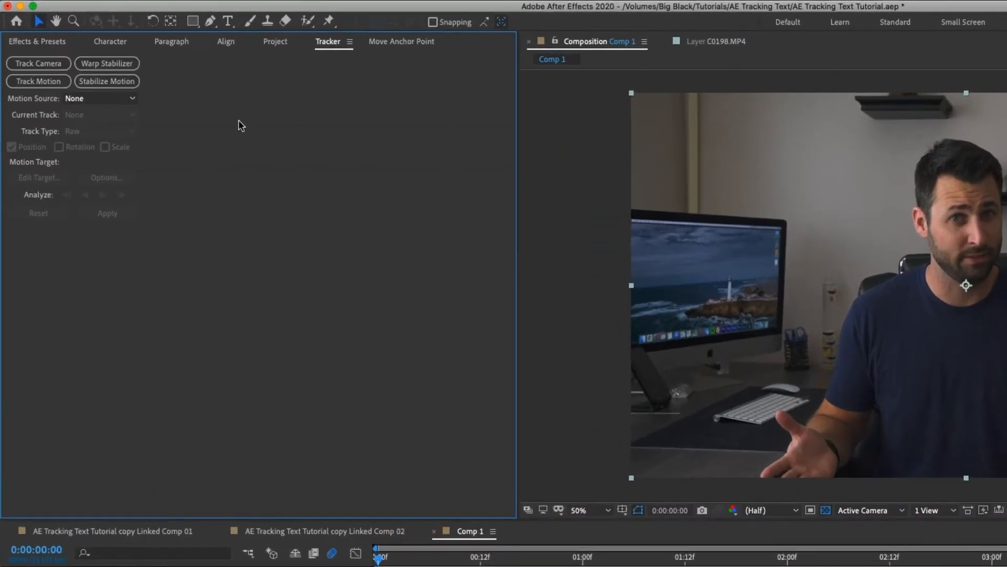
left_click(38, 81)
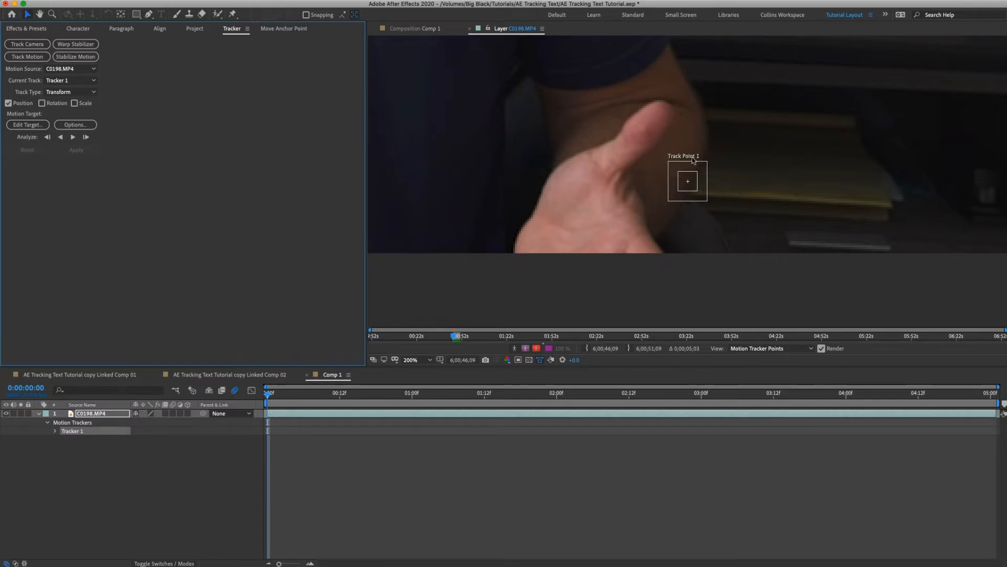
Place Track Point 1 on the thumb tip and enlarge its feature and search regions to surround the thumb.
left_click_drag(695, 189, 660, 124)
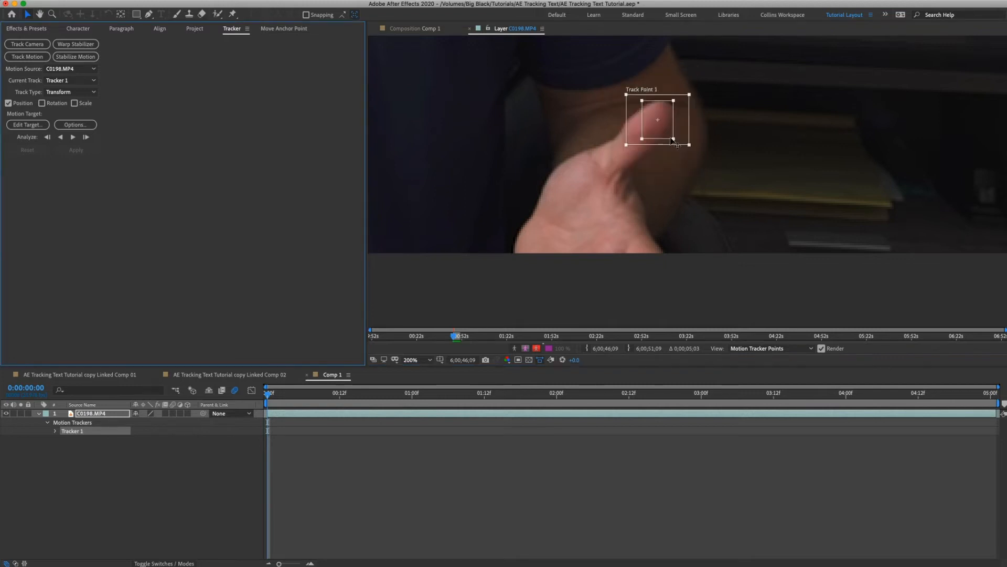
left_click_drag(663, 138, 694, 154)
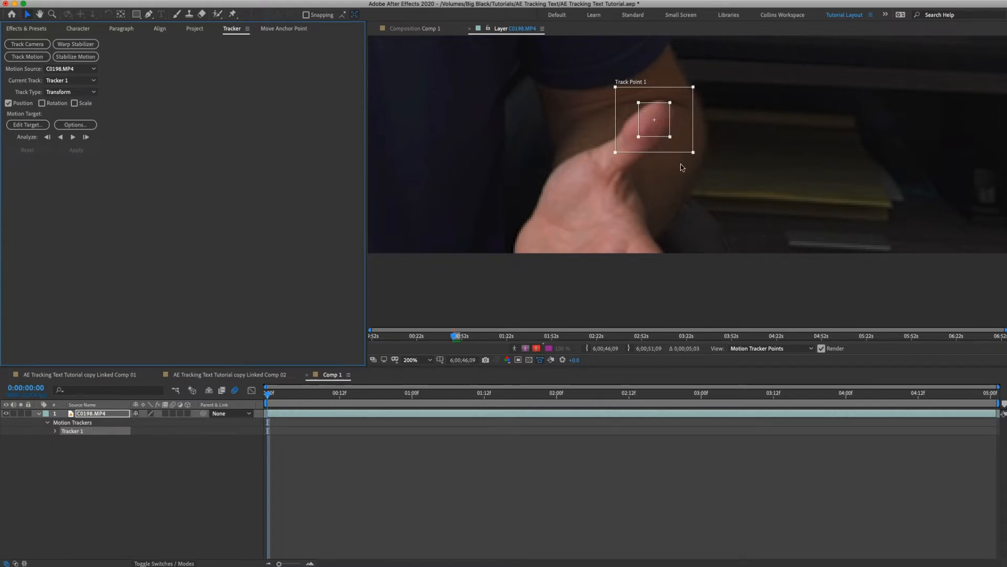
left_click_drag(694, 154, 694, 157)
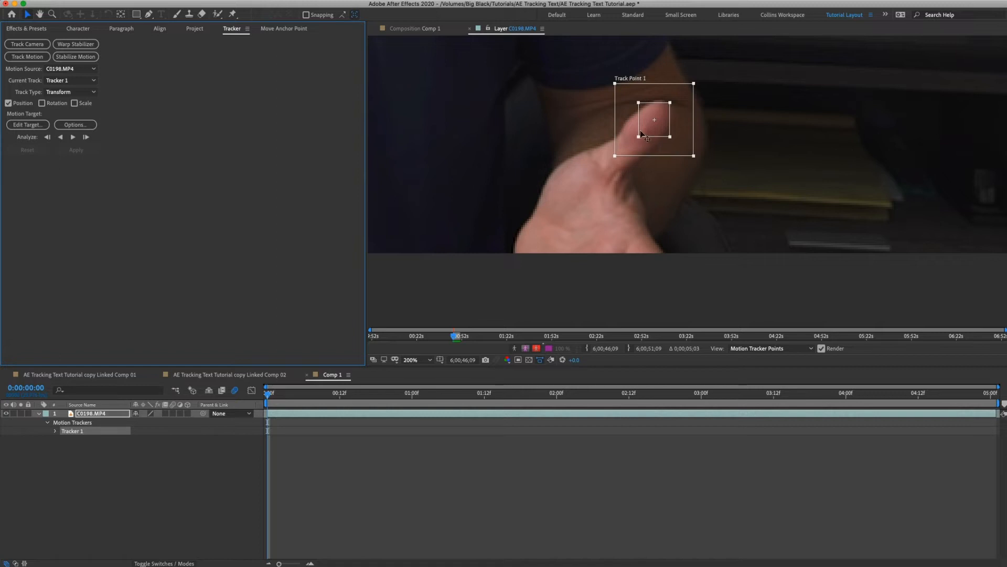
key("h")
left_click_drag(569, 108, 658, 190)
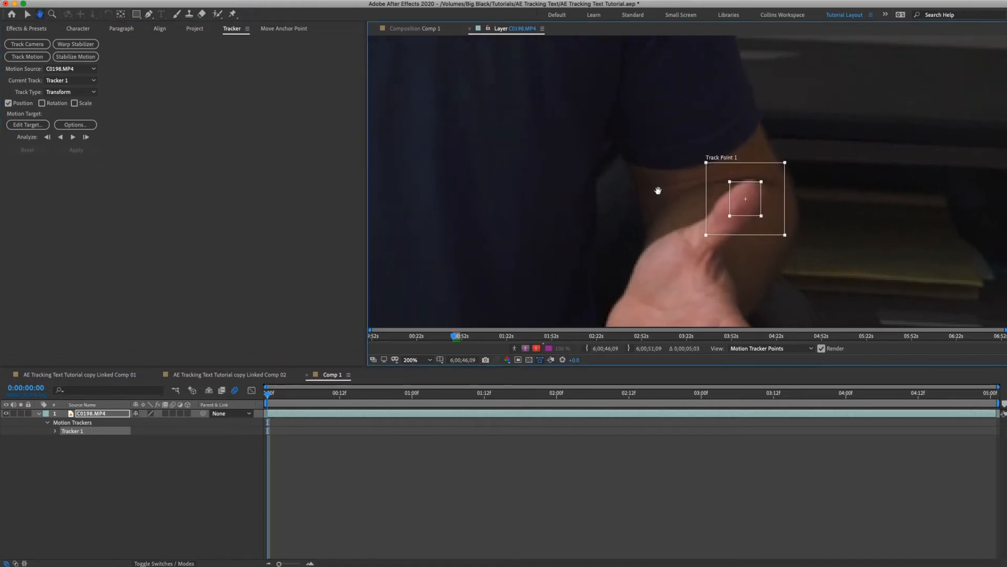
key("v")
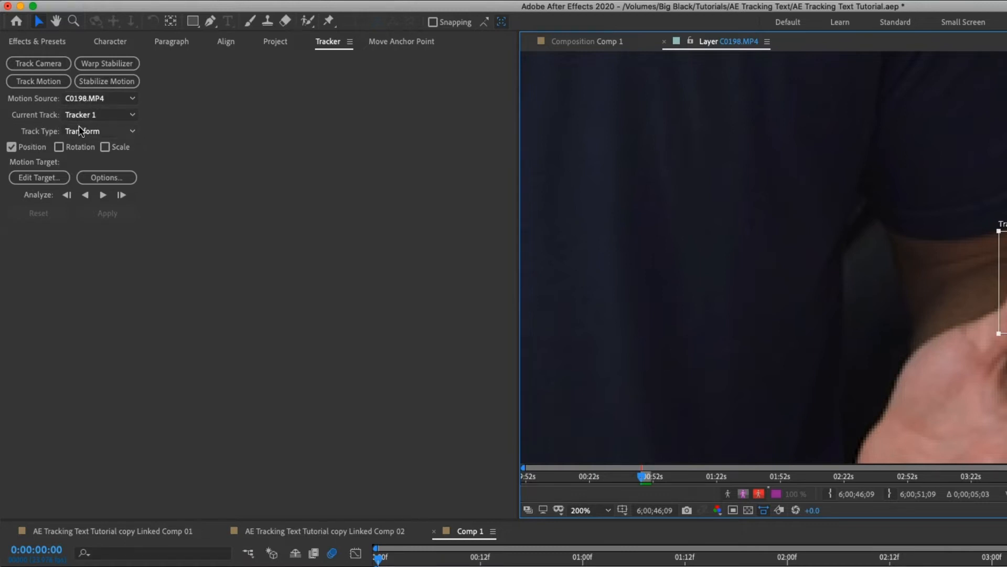
left_click(12, 152)
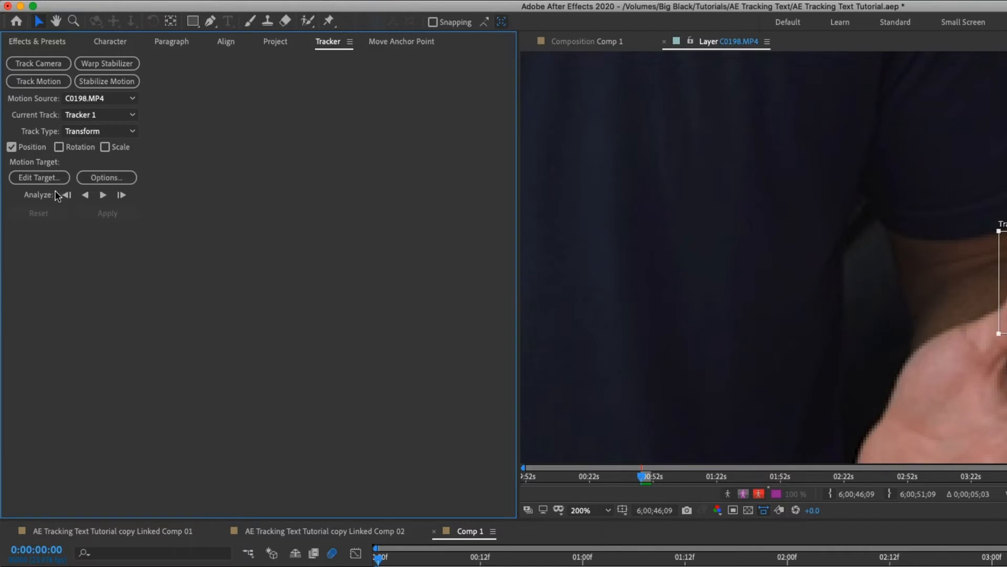
left_click(31, 178)
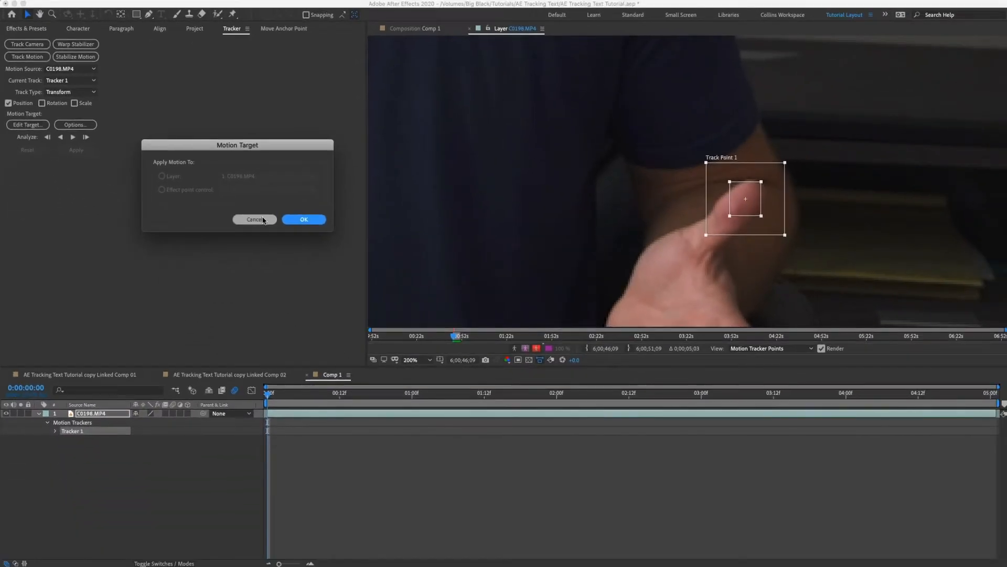
left_click(369, 313)
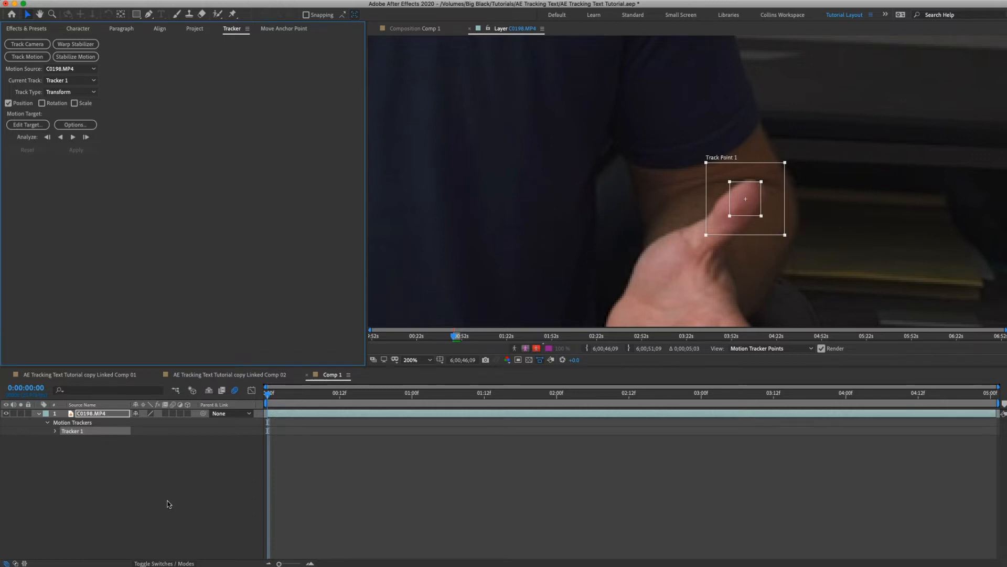
Add a new null object to Comp 1.
left_click(165, 476)
right_click(165, 476)
mouse_move(184, 458)
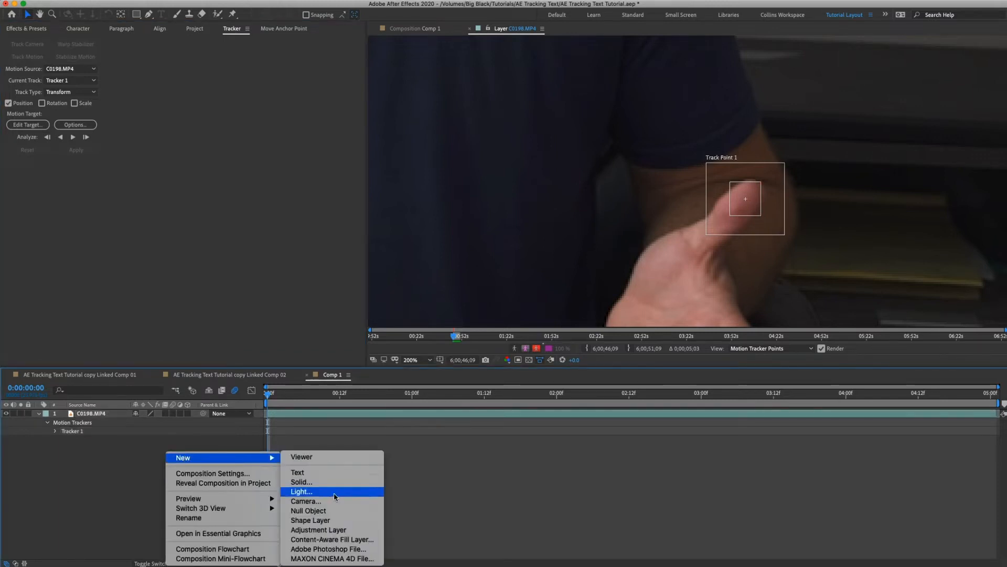
left_click(320, 510)
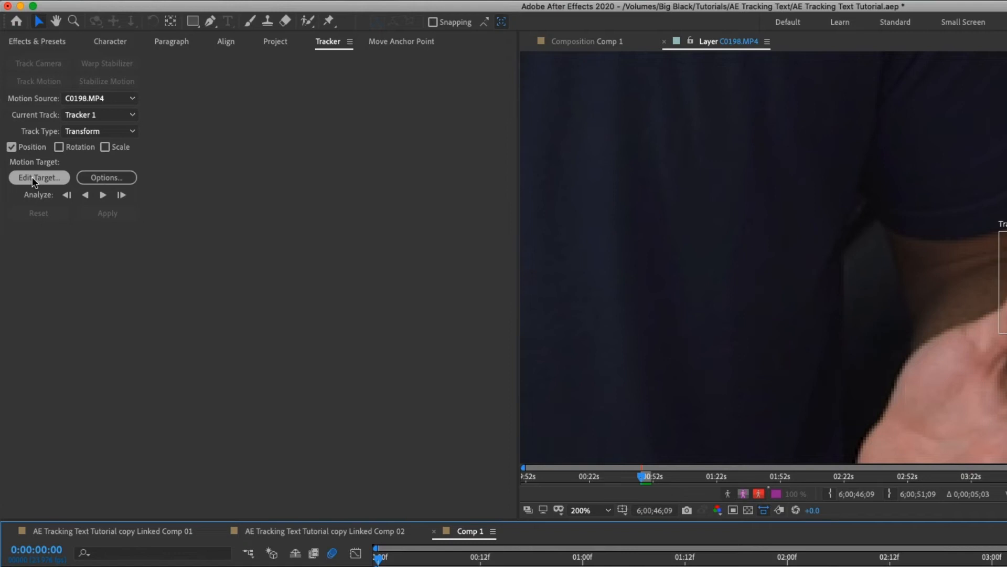
Set the tracker's motion target to the Null 6 layer.
left_click(33, 178)
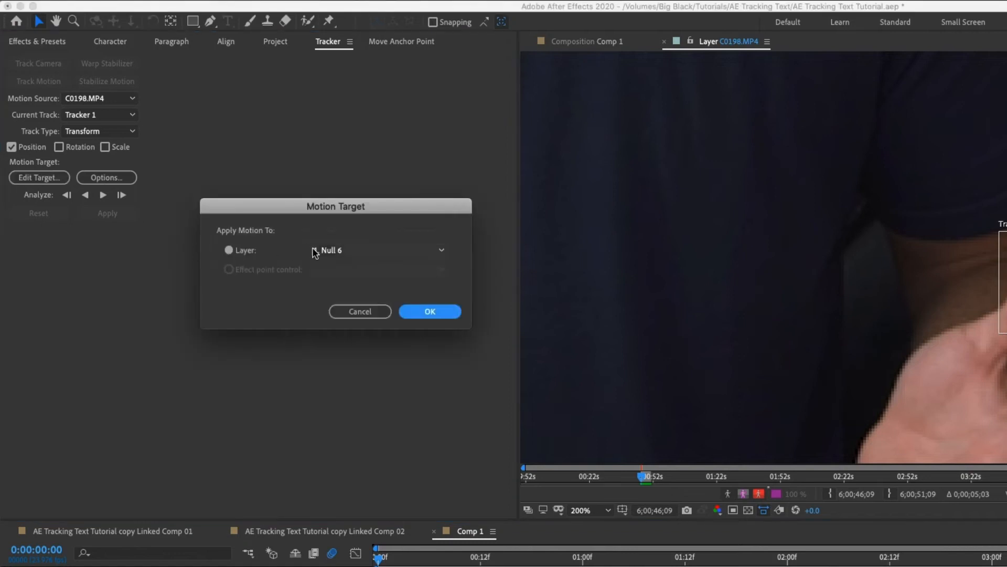
left_click(345, 250)
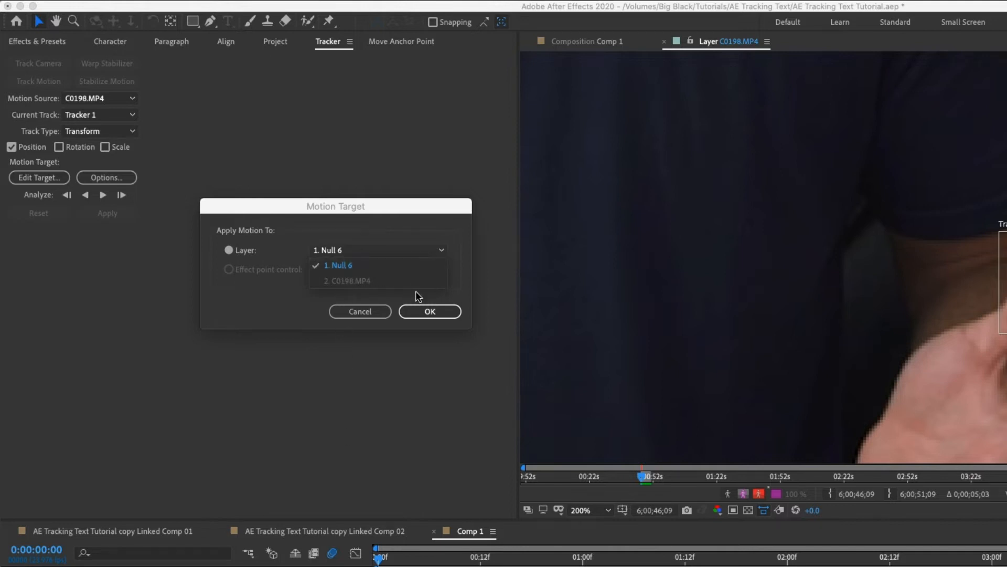
left_click(424, 312)
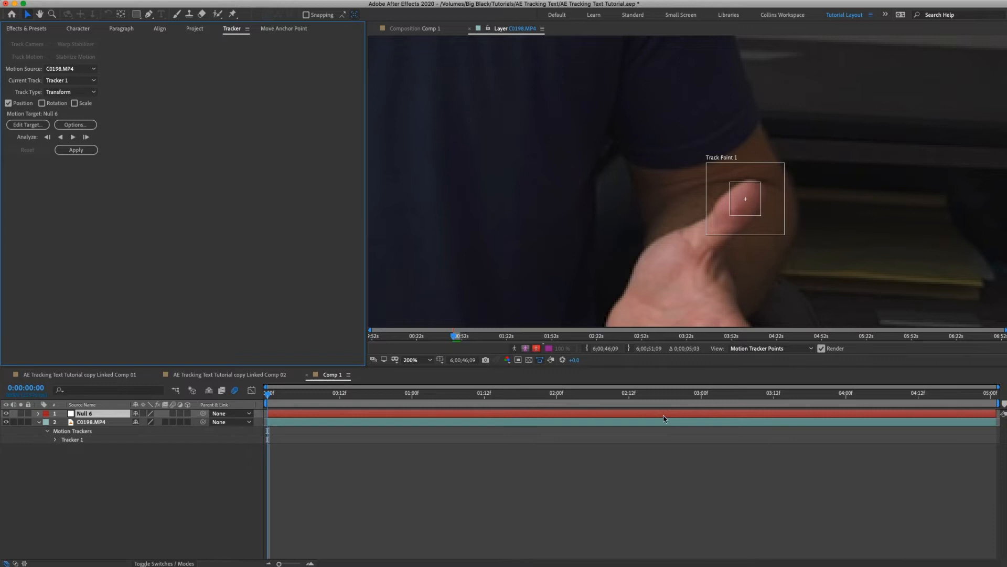
Analyze the thumb's motion forward from the start, stop at 0:00:02:10 to check the tracked path, and continue analyzing to 0:00:02:22.
left_click(73, 137)
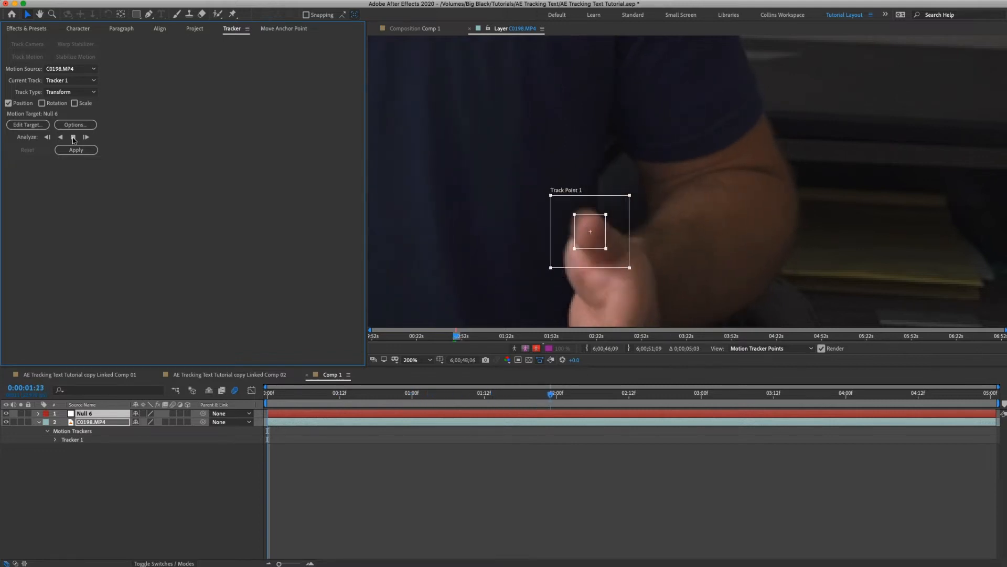
left_click(73, 137)
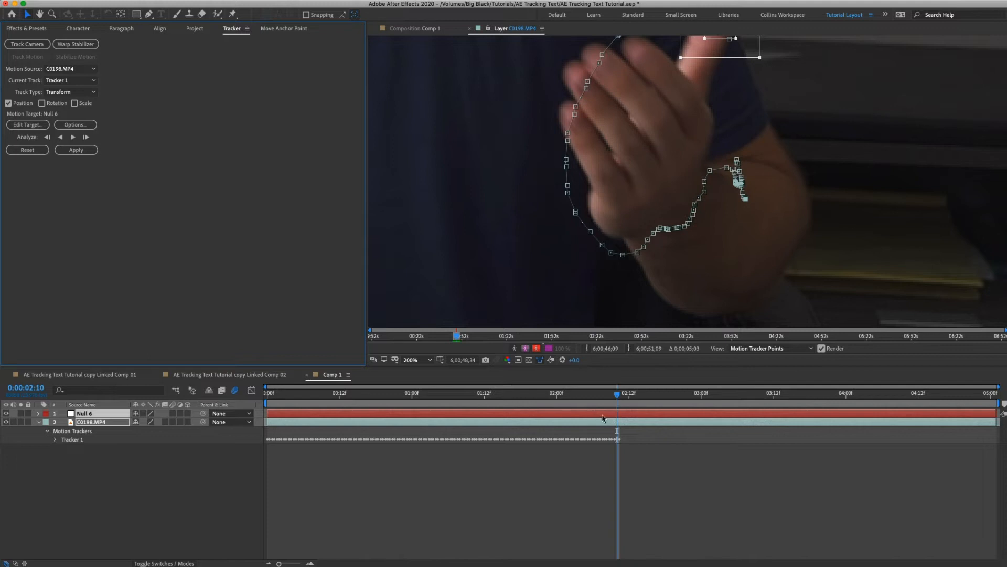
key("h")
left_click_drag(652, 182, 650, 220)
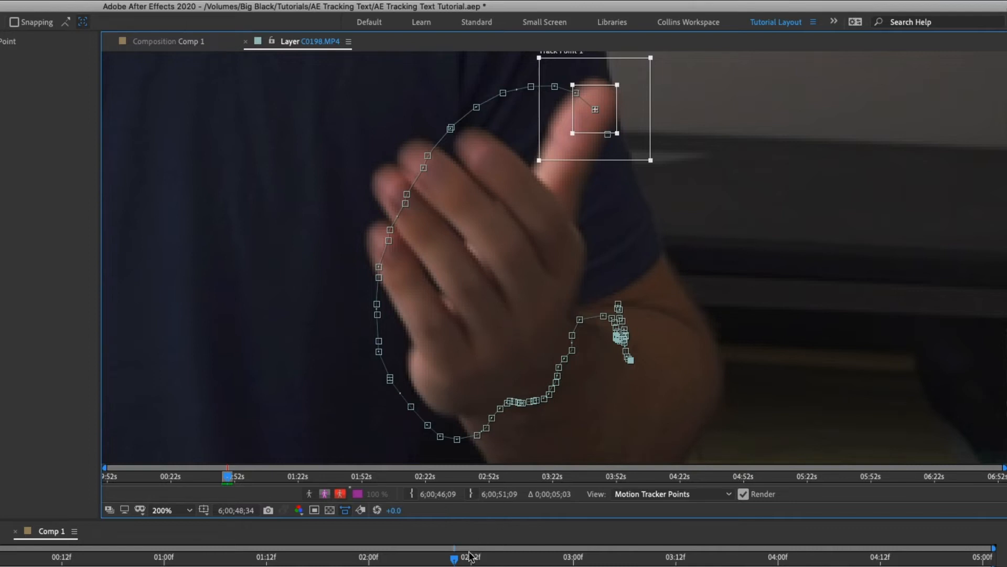
mouse_move(456, 560)
left_mouse_down()
mouse_move(168, 557)
mouse_move(195, 543)
mouse_move(463, 544)
mouse_move(444, 547)
left_mouse_up()
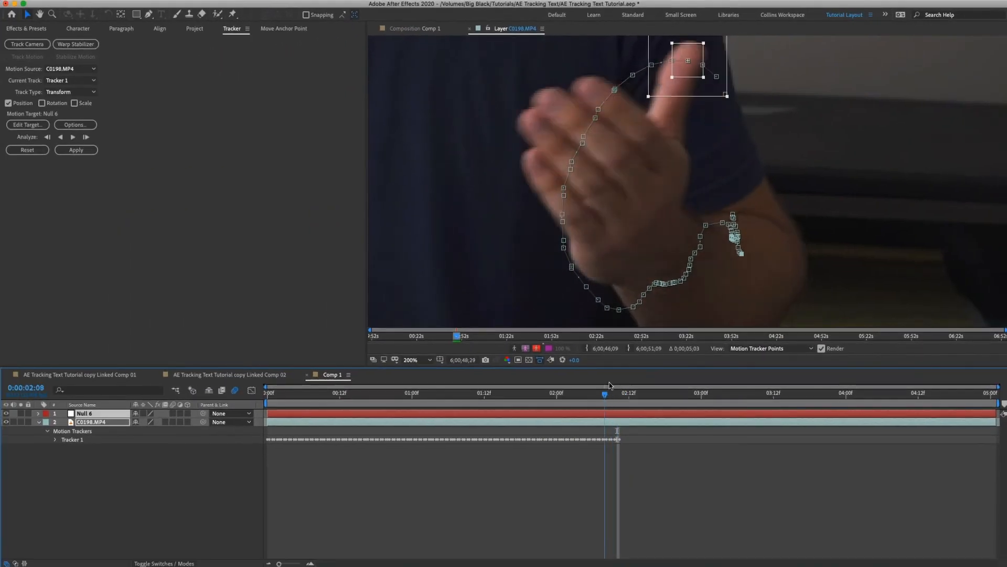
left_click_drag(609, 386, 575, 389)
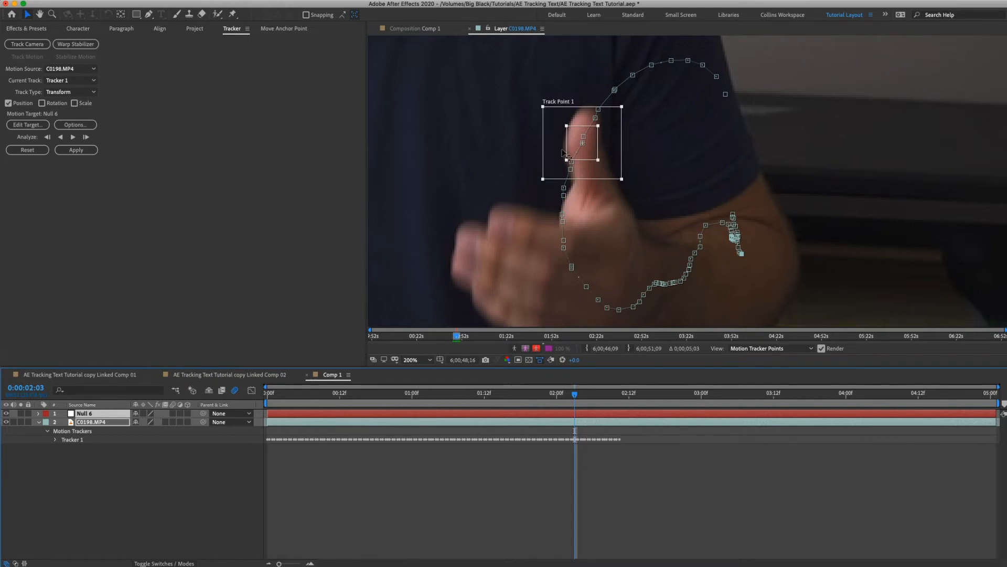
left_click_drag(575, 396, 620, 398)
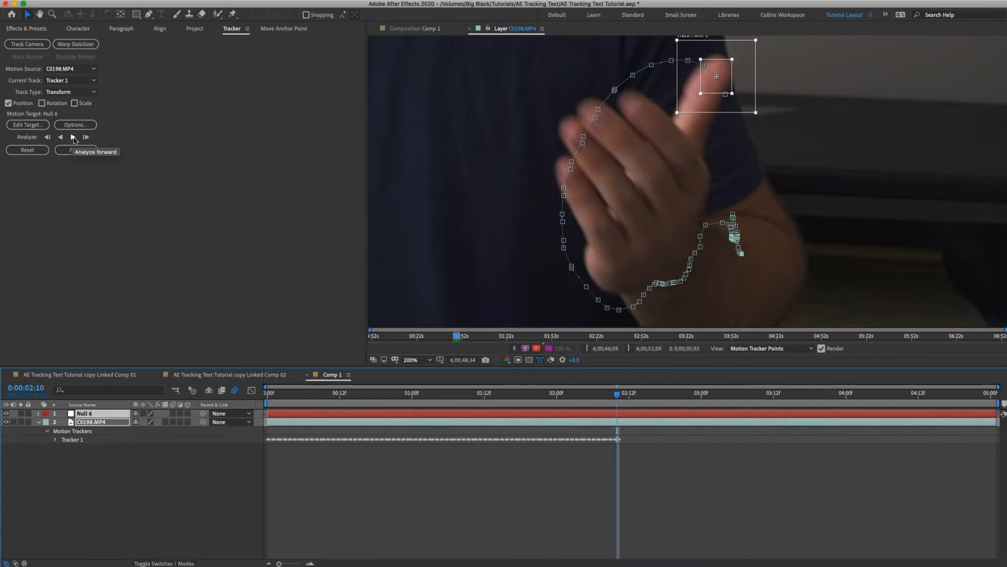
left_click(74, 138)
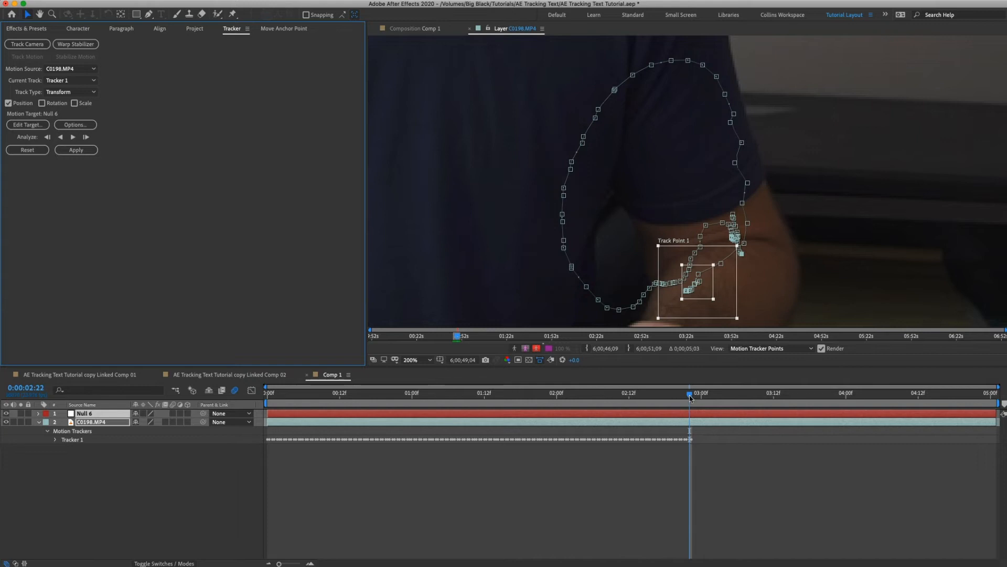
Go back through the drifting frames and reposition the track point on the thumb tip at 0:00:02:14.
left_click_drag(689, 397, 629, 395)
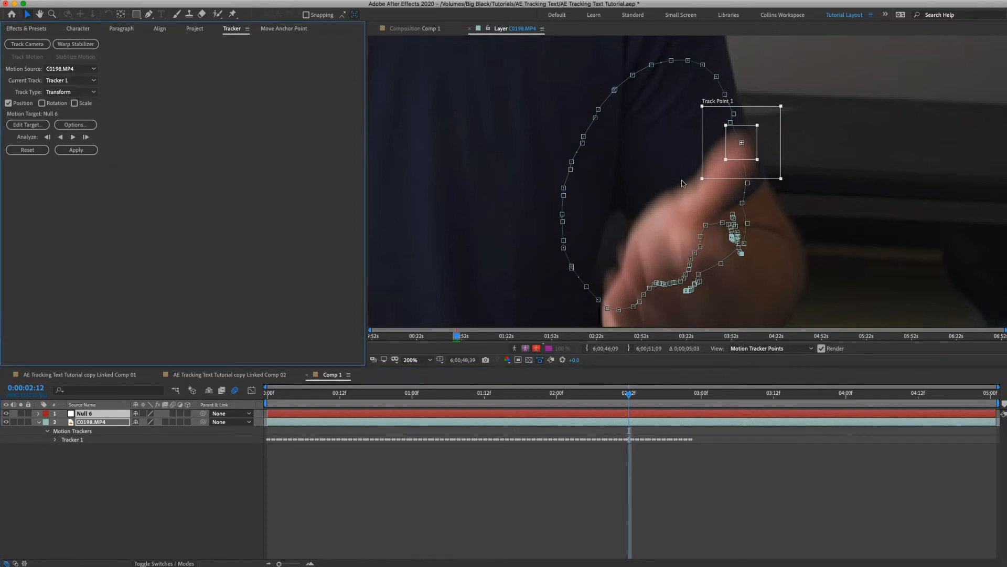
key("Page_Down")
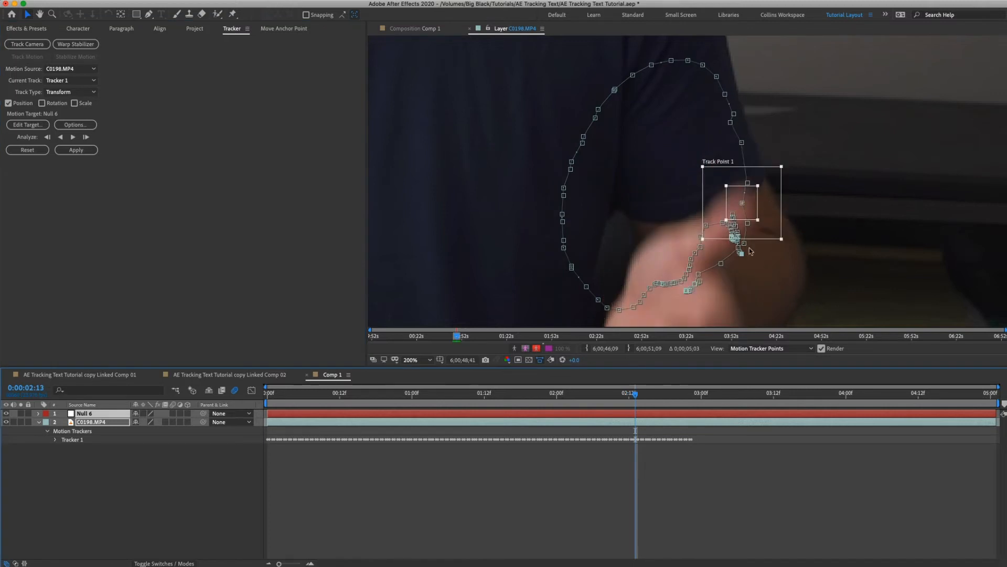
left_click_drag(666, 236, 636, 178)
key("Page_Down")
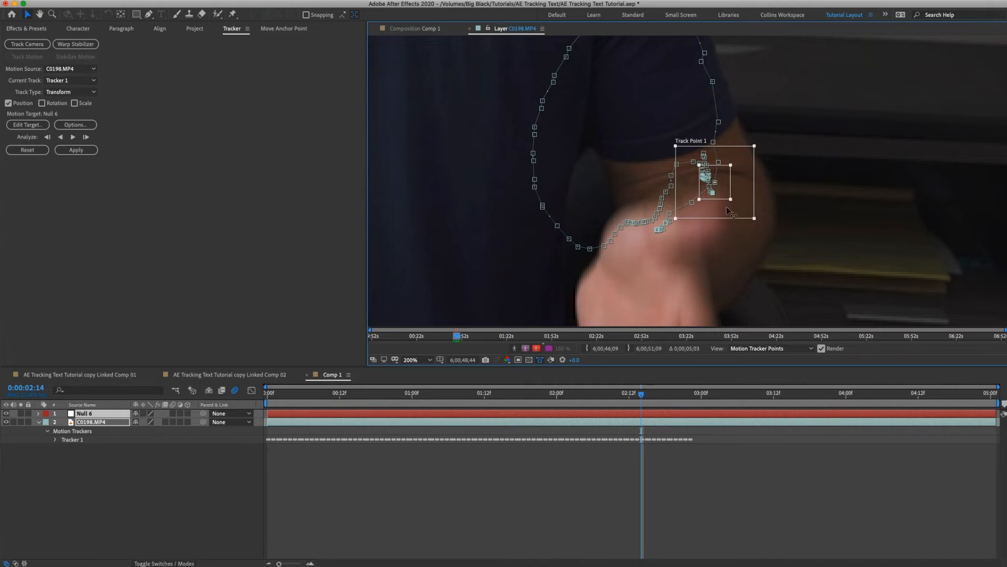
left_click_drag(724, 193, 717, 237)
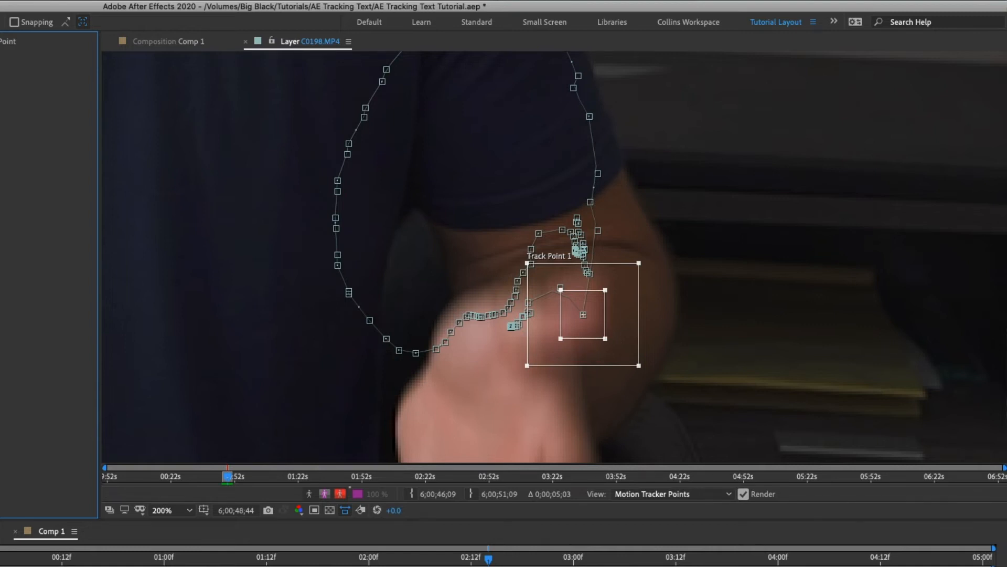
Reposition the track point on the thumb tip in the following two frames, up to 0:00:02:16.
key("Page_Down")
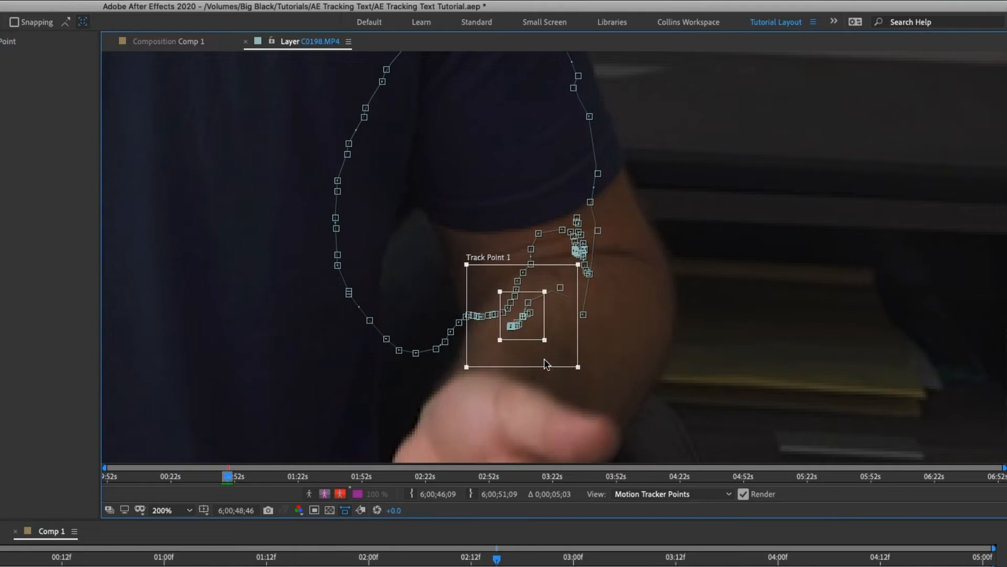
left_click_drag(628, 382, 623, 295)
left_click_drag(511, 248, 589, 358)
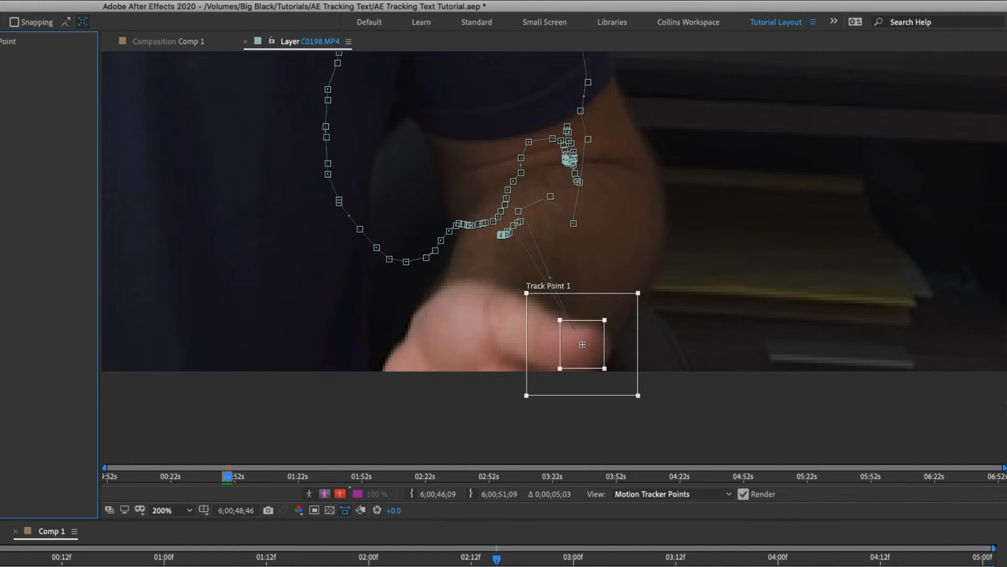
left_click(107, 370)
key("Page_Down")
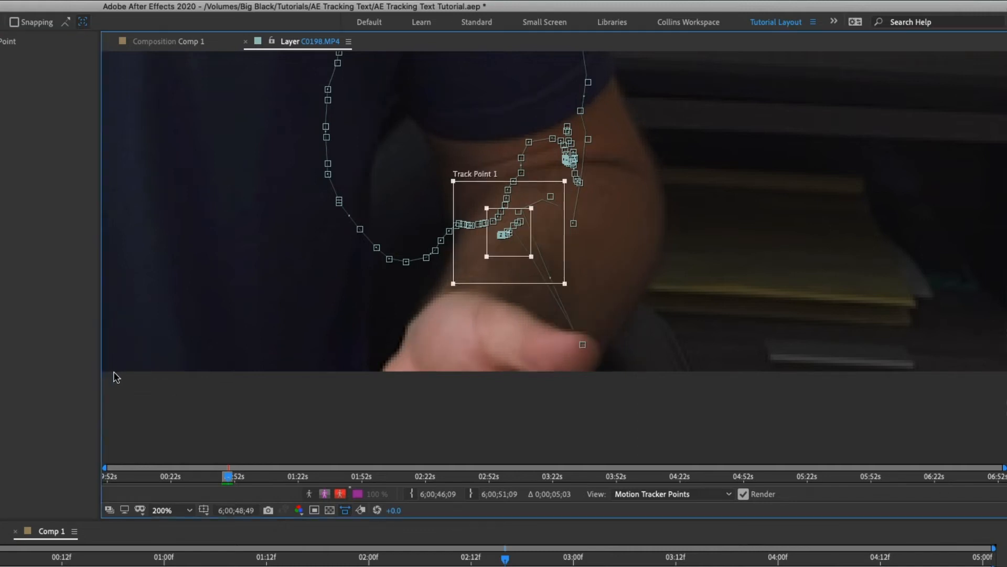
left_click_drag(508, 259, 573, 374)
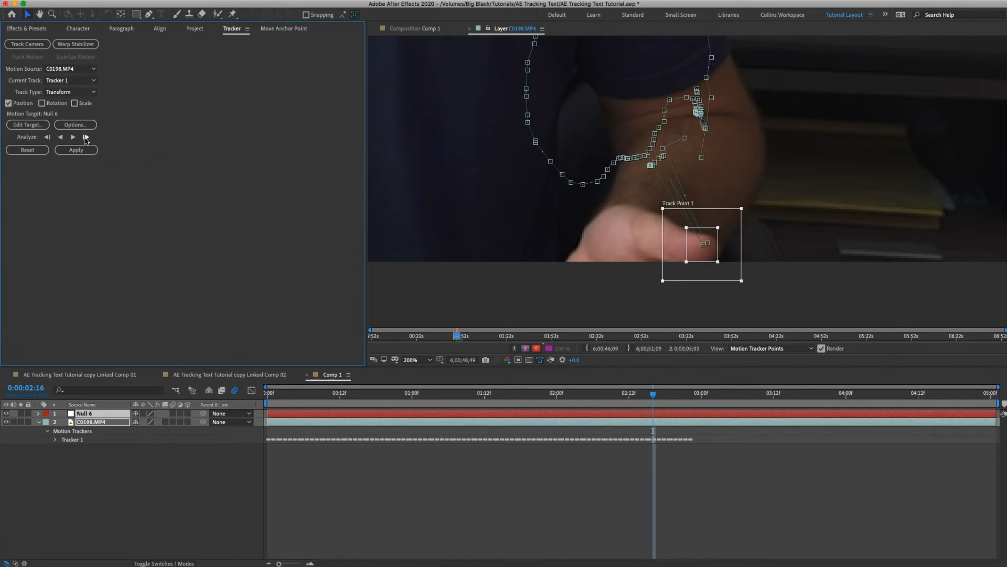
Advance frame by frame from 0:00:02:17 to 0:00:02:20, moving the track point back onto the thumb tip in each frame.
left_click(86, 138)
left_click_drag(651, 183, 690, 259)
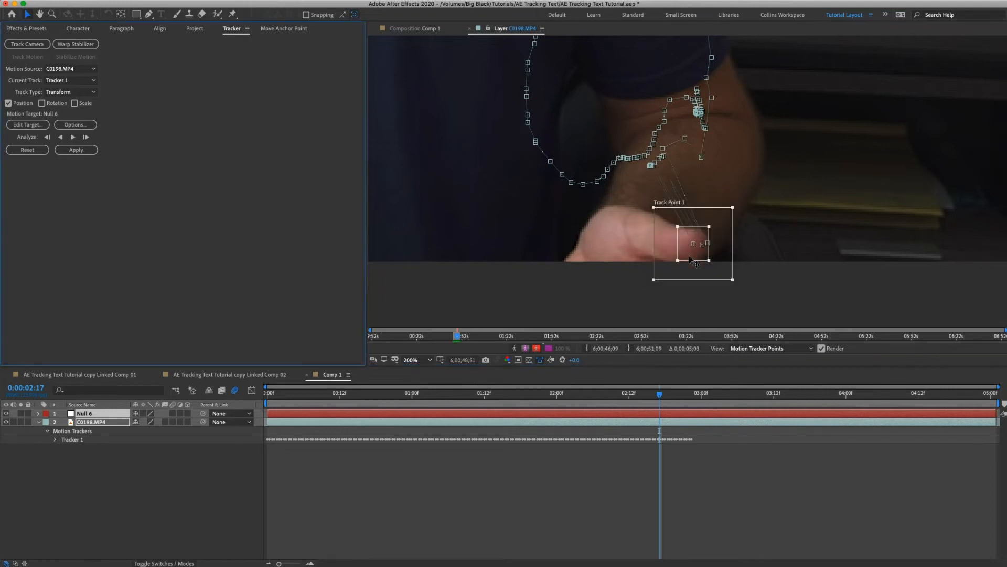
left_click(86, 137)
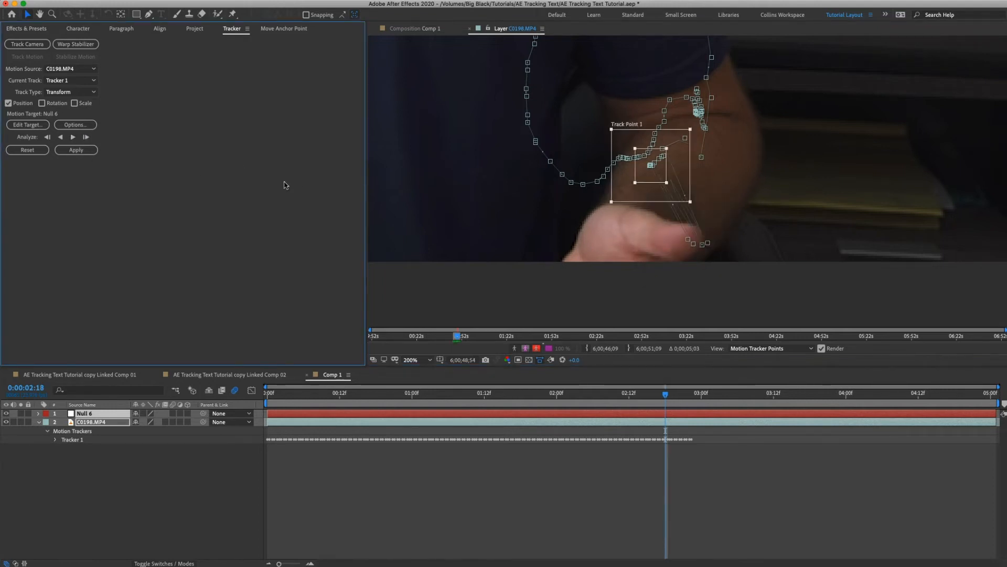
left_click_drag(649, 181, 679, 253)
key("Page_Down")
left_click_drag(659, 176, 667, 249)
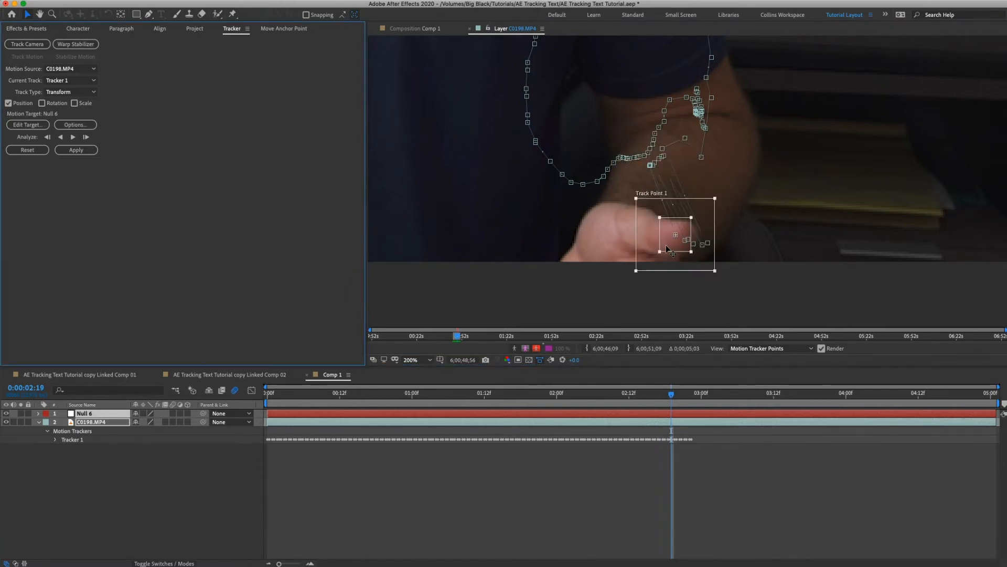
key("Page_Down")
left_click_drag(651, 181, 668, 248)
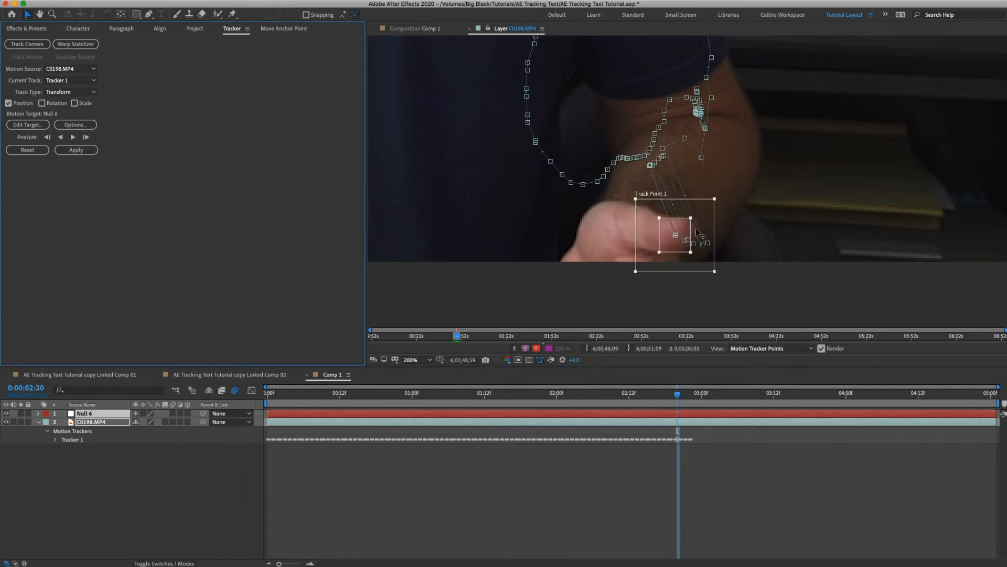
Resume analyzing the track forward from 0:00:02:20 and stop it at 0:00:04:01.
left_click(74, 142)
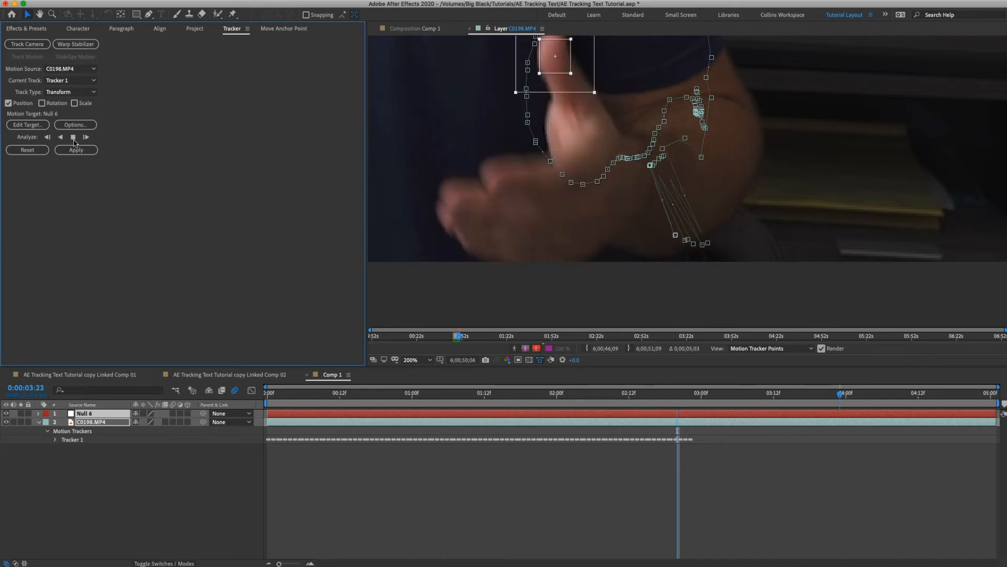
left_click(74, 141)
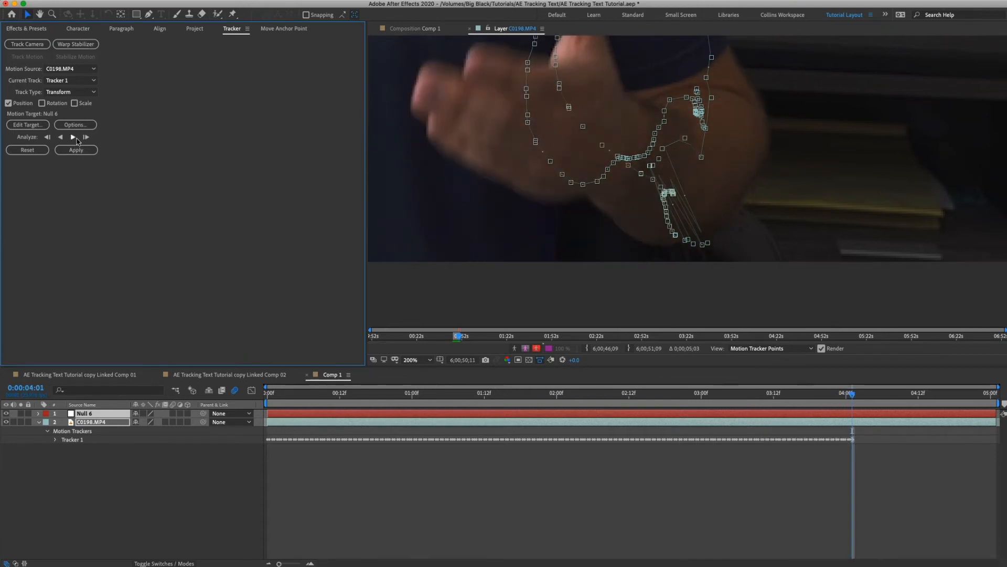
Reposition the track point on the thumb tip at 0:00:04:01 and resume analyzing forward to 0:00:04:08.
left_click_drag(498, 135, 499, 259)
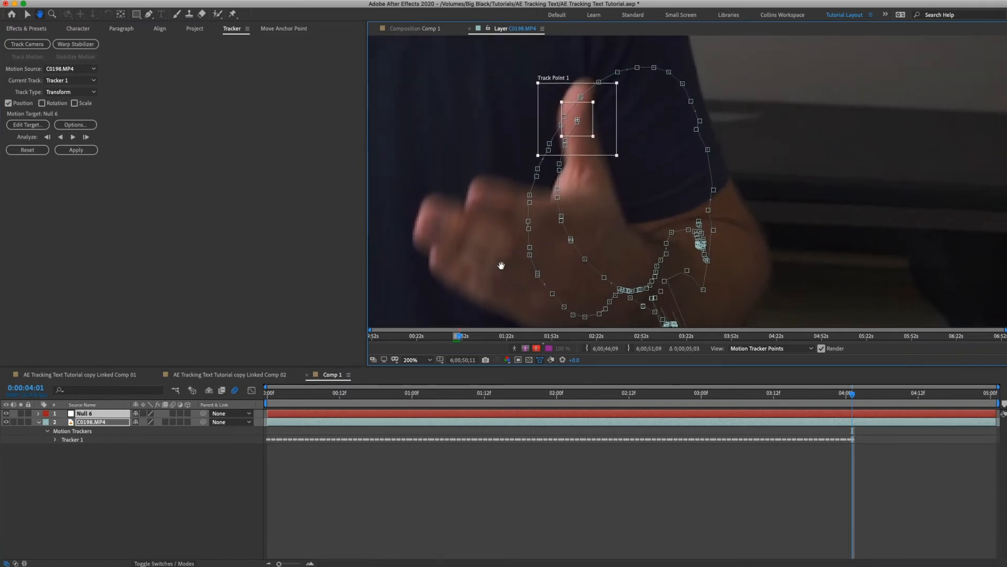
key("v")
left_click_drag(591, 132, 585, 116)
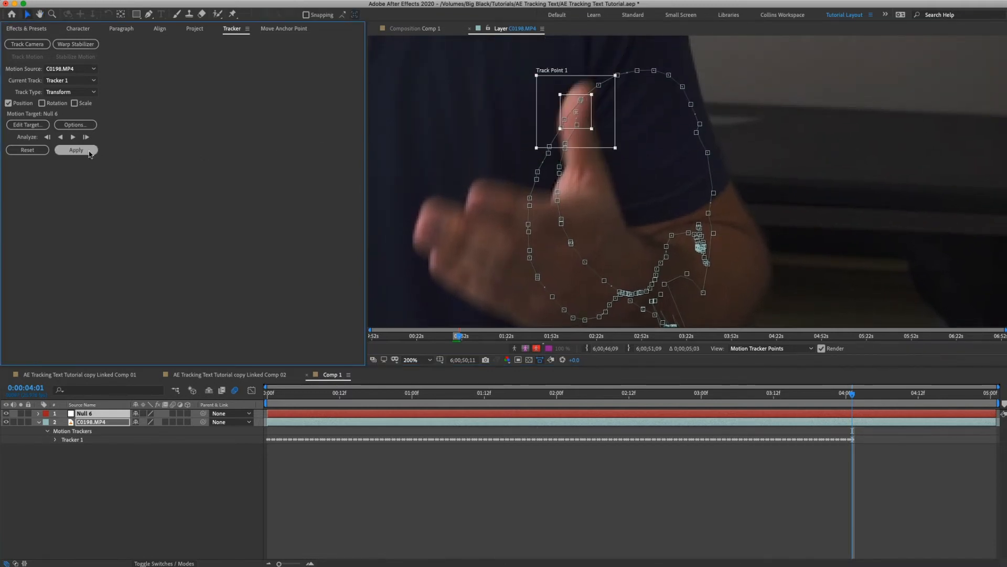
left_click(73, 137)
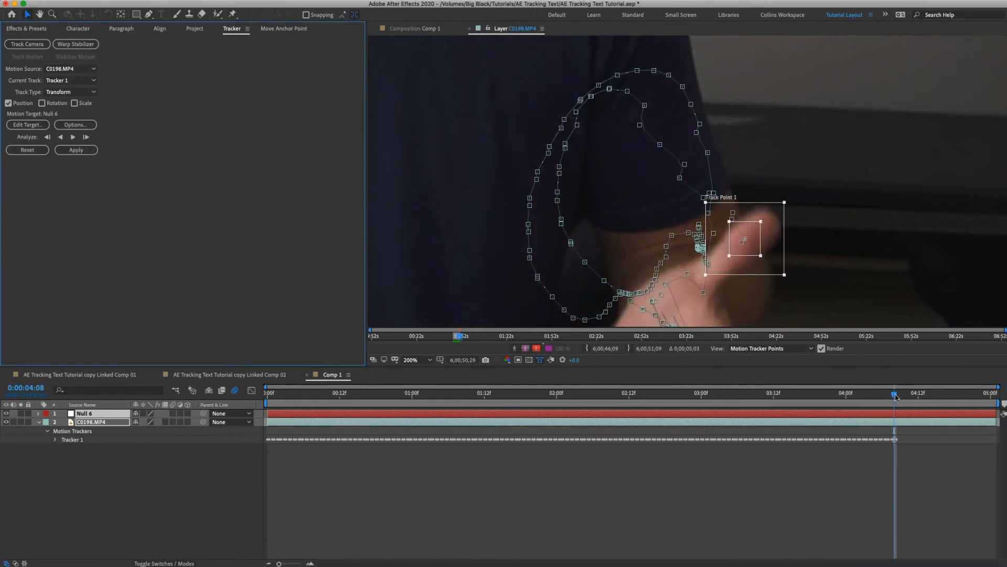
Go back to 0:00:04:04 and reposition the drifted track point on the thumb tip.
left_click_drag(896, 397, 870, 397)
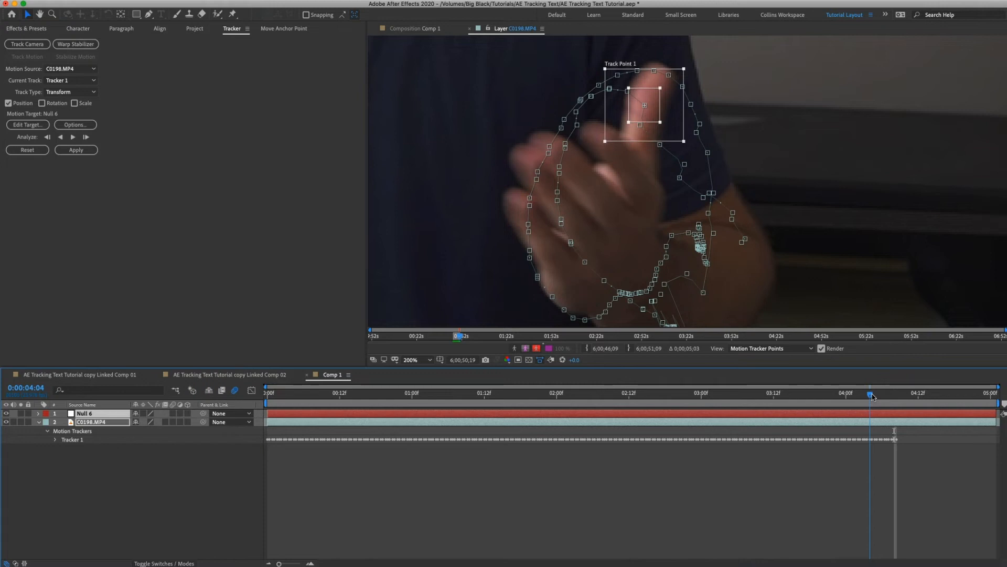
left_click_drag(660, 110, 656, 94)
left_click(270, 145)
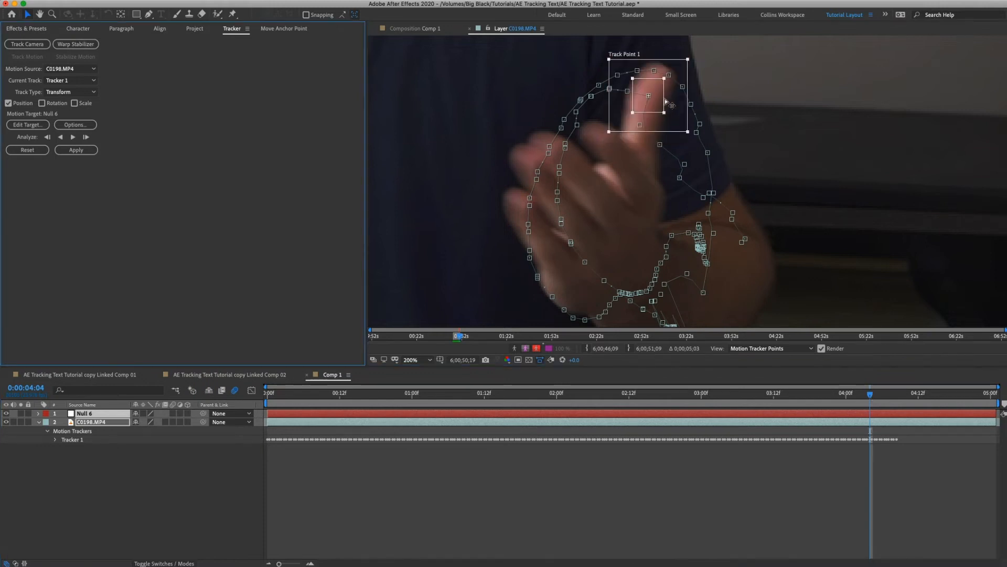
Advance frame by frame to 0:00:04:09, moving the track point back onto the thumb tip wherever it drifts.
key("Page_Down")
left_click_drag(656, 139, 679, 111)
key("Page_Down")
left_click_drag(687, 180, 703, 151)
key("Page_Down")
left_click_drag(741, 214, 756, 256)
key("Page_Down")
key("Page_Down")
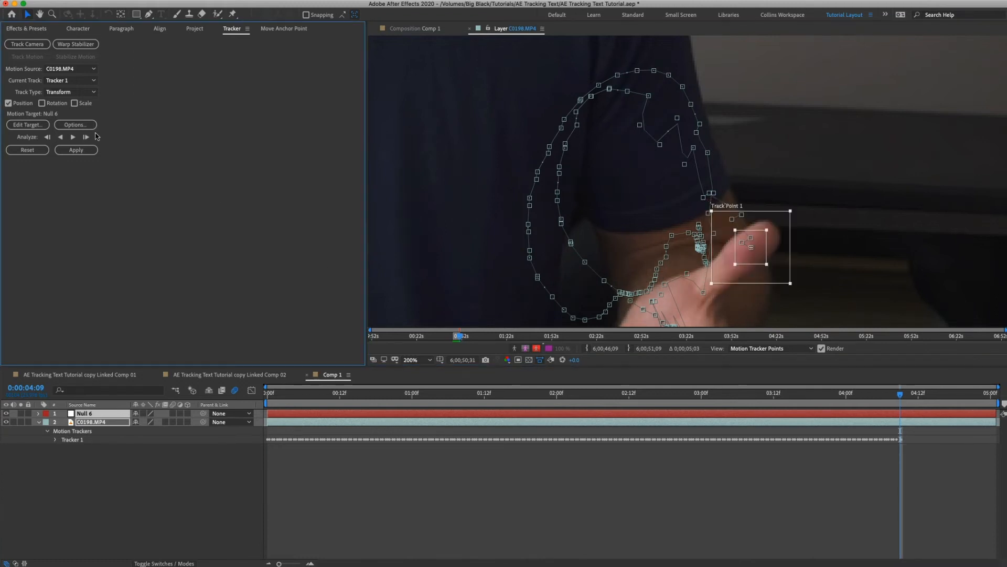
Analyze the rest of the track forward to 0:00:05:00 and apply it to Null 6 in the X and Y dimensions.
left_click(73, 138)
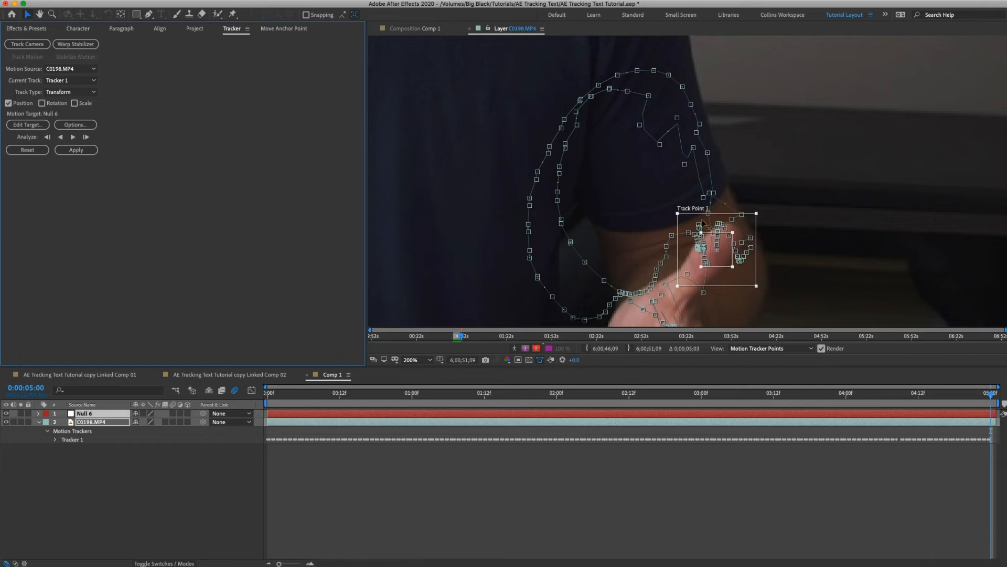
left_click_drag(992, 395, 834, 383)
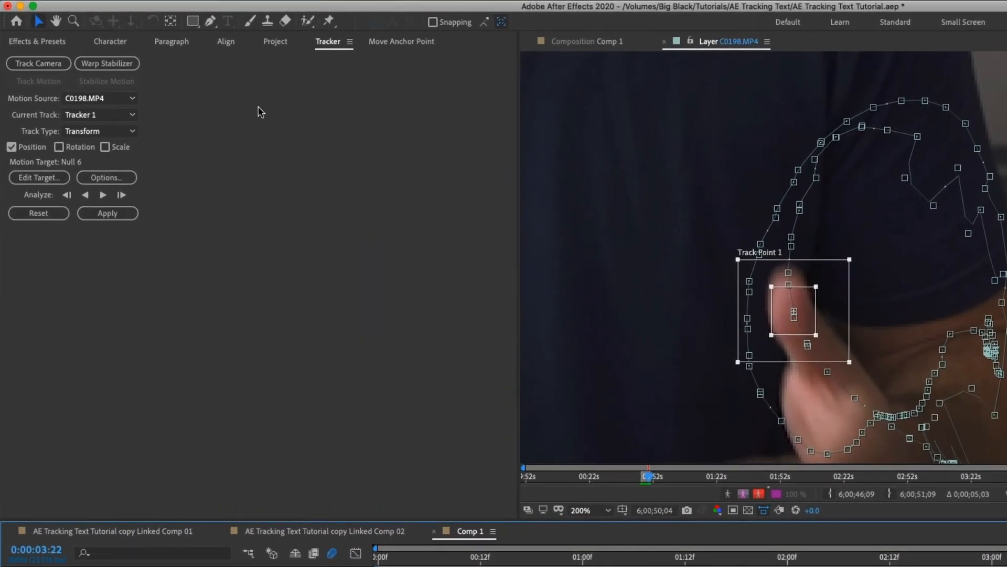
left_click(108, 213)
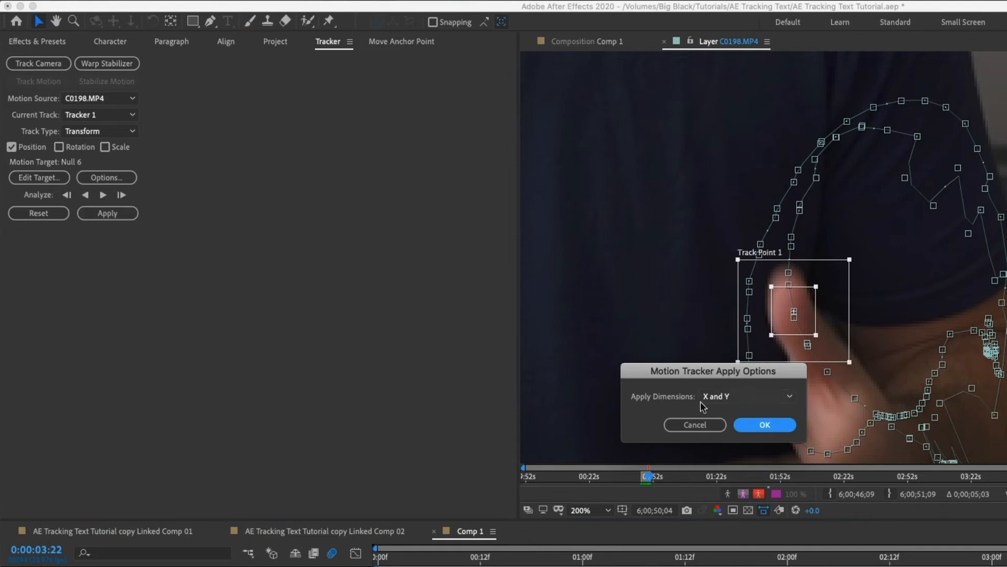
left_click(760, 426)
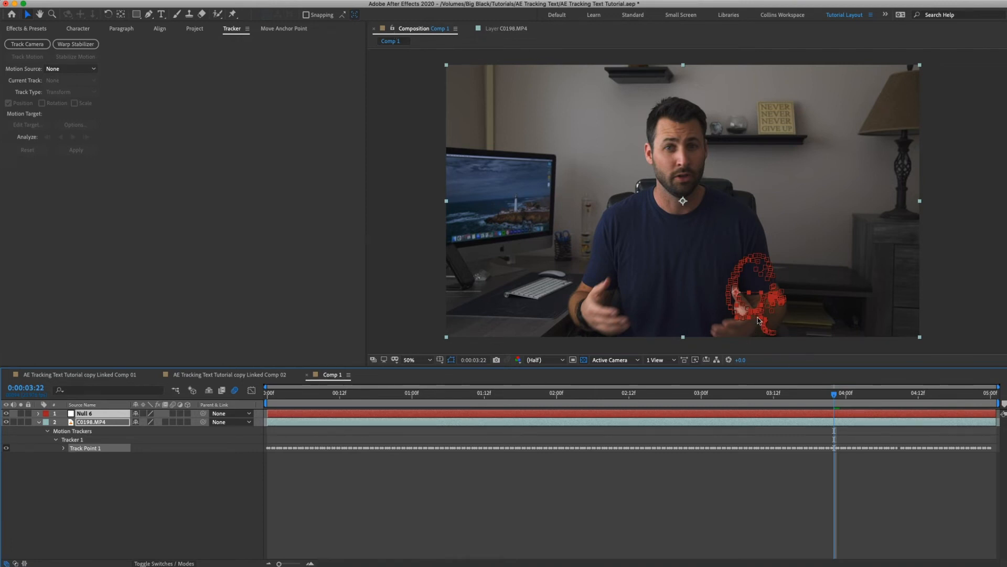
Select the Null 6 layer and scrub from 0:00:03:22 back to the first frame to check its tracked motion.
left_click(176, 495)
left_click(102, 414)
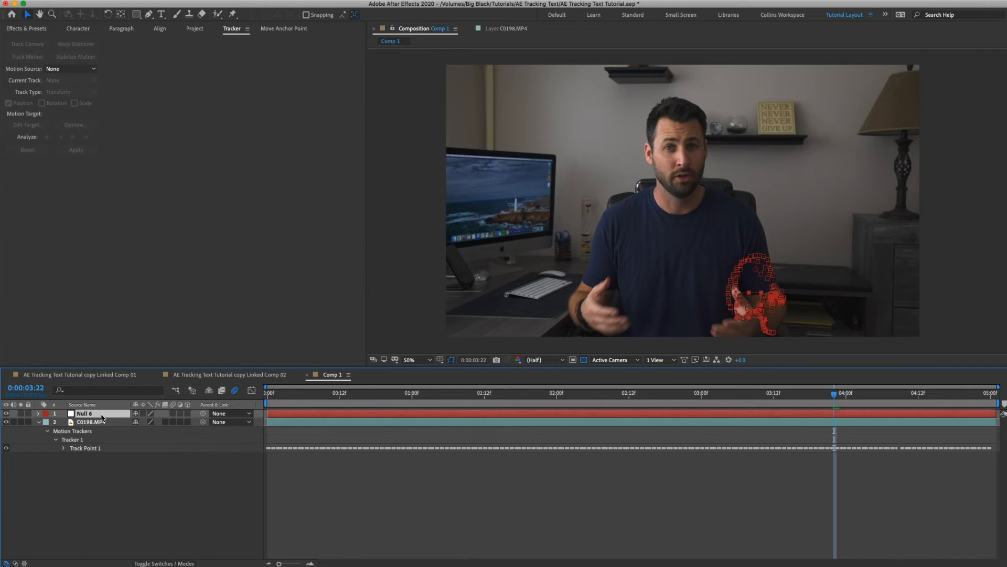
left_click(130, 499)
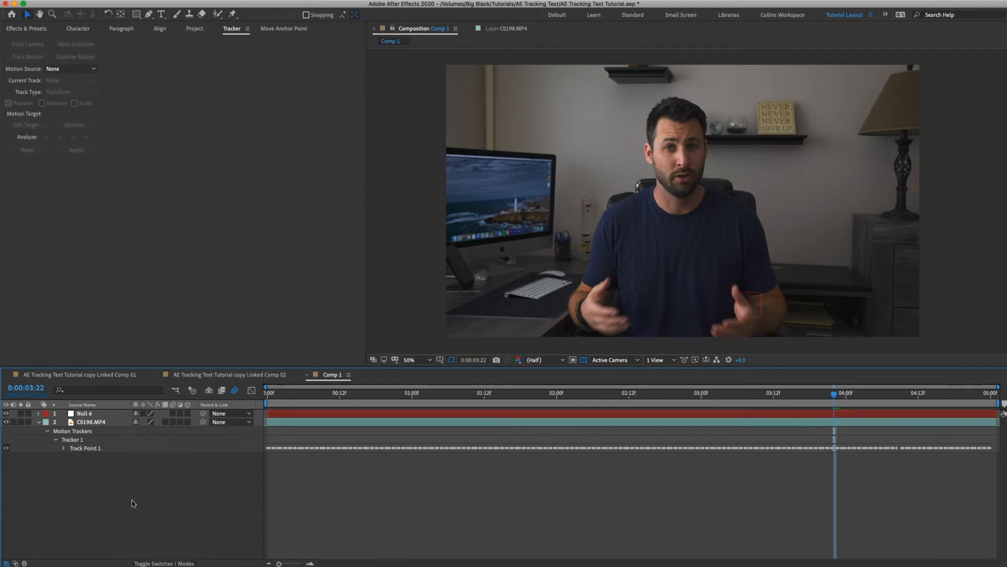
left_click(701, 413)
left_click_drag(835, 398, 267, 400)
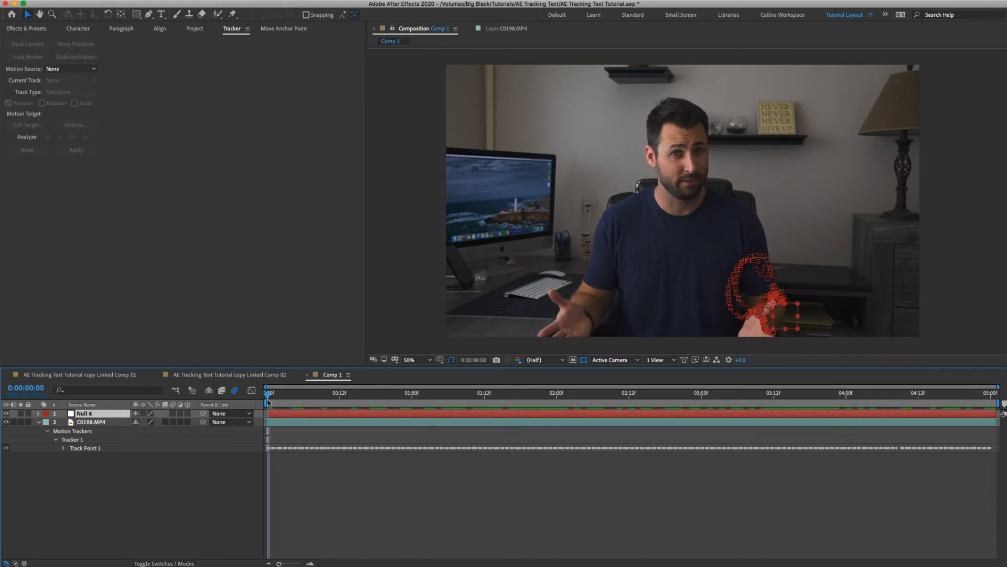
left_click(221, 482)
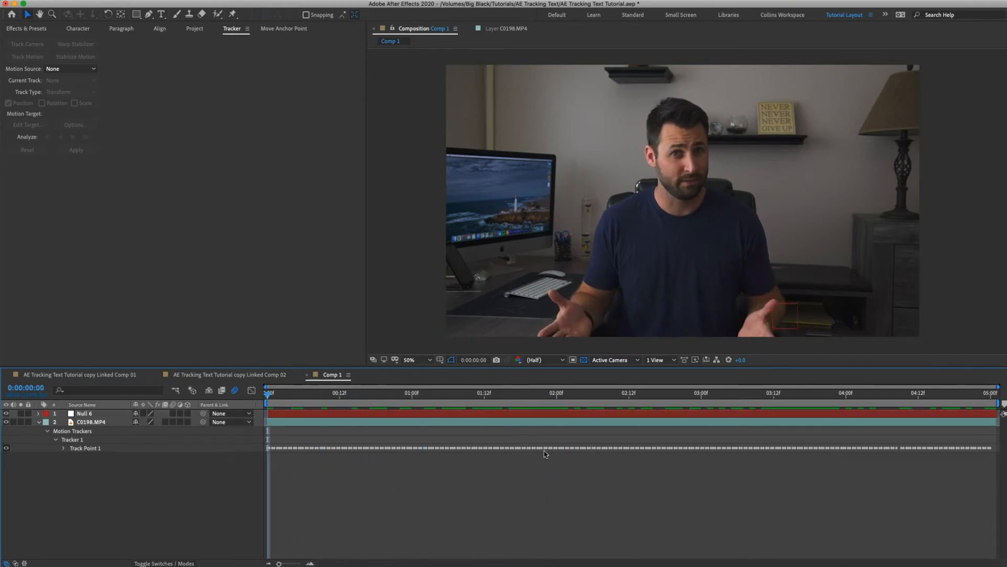
Draw a text box beside the man's head at the first frame and enter "Text" in it.
mouse_move(270, 396)
left_mouse_down()
mouse_move(427, 404)
mouse_move(265, 409)
left_mouse_up()
key("ctrl+t")
left_click(683, 201)
left_click_drag(522, 144, 721, 210)
type("Text")
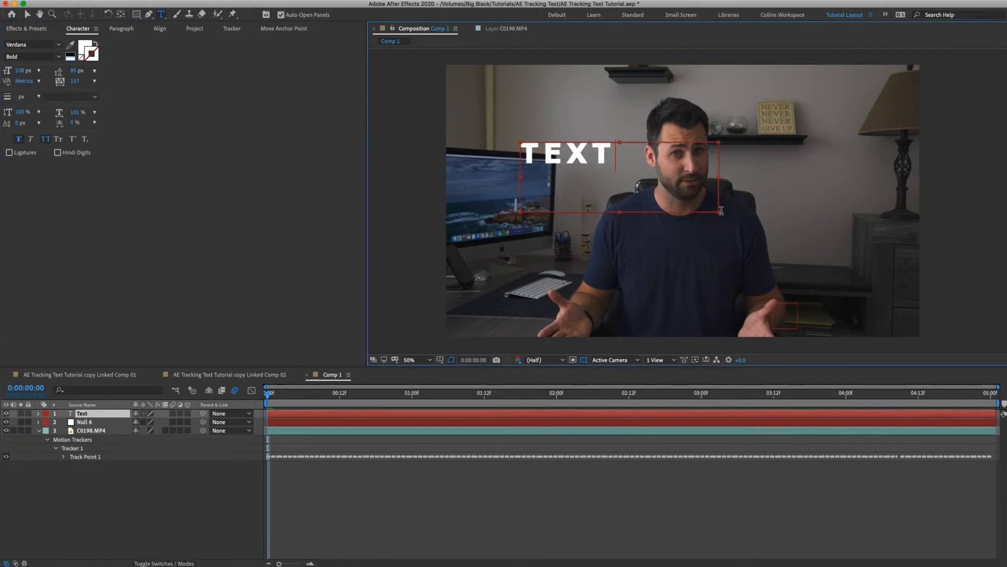
Move the text just above the tracked hand and parent the Text layer to Null 6.
left_click(100, 414)
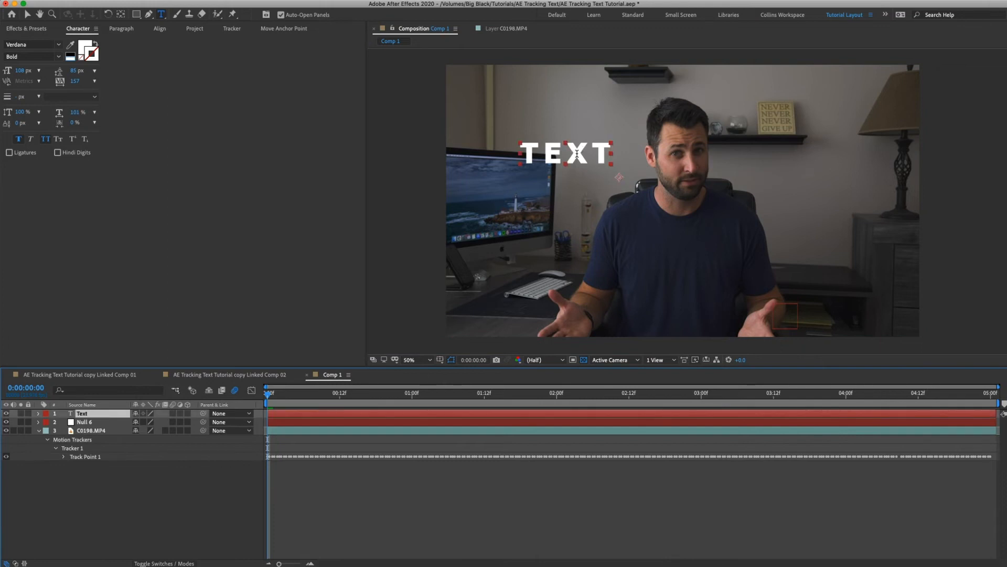
left_click_drag(578, 155, 790, 277)
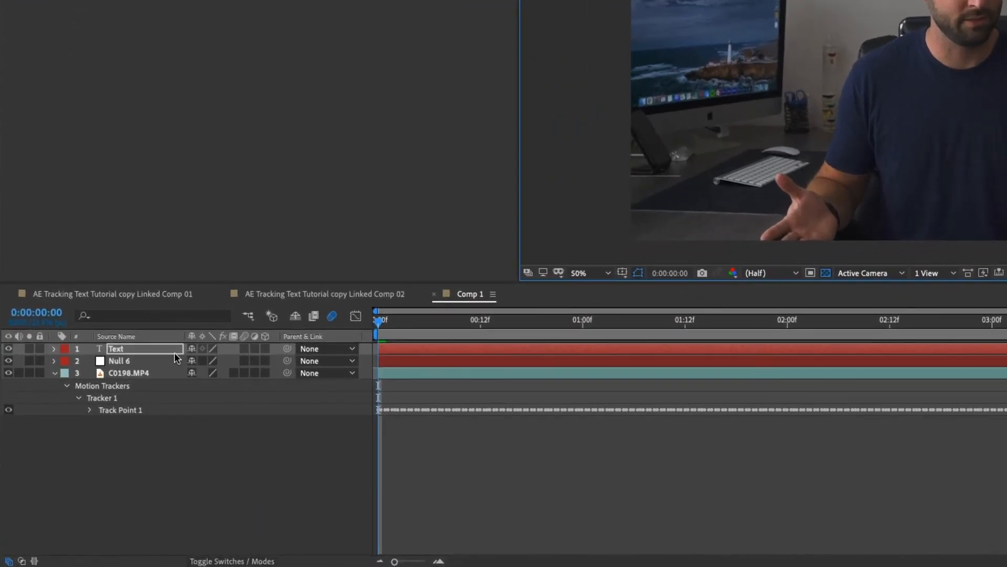
left_click_drag(284, 349, 132, 360)
left_click(132, 361)
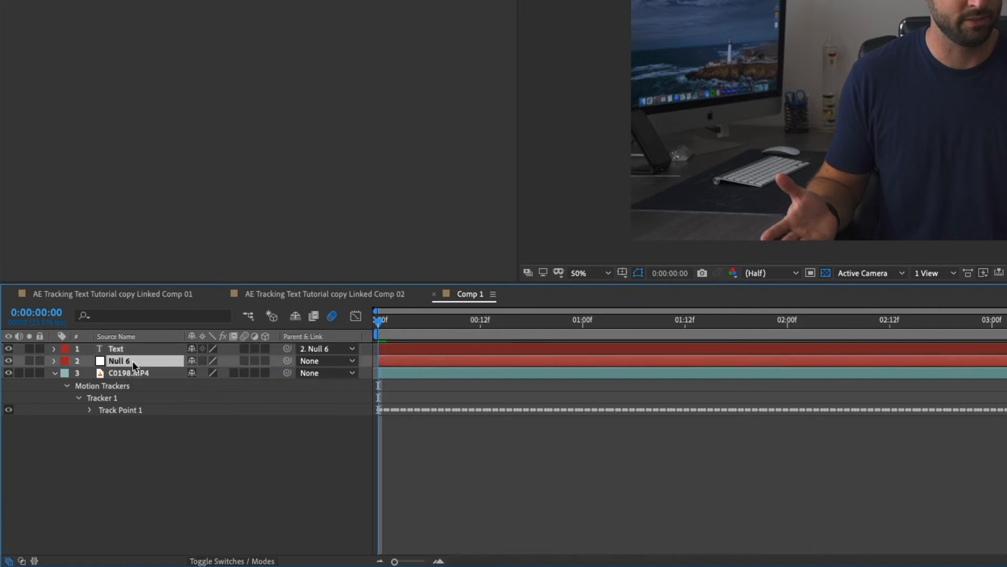
left_click(132, 371)
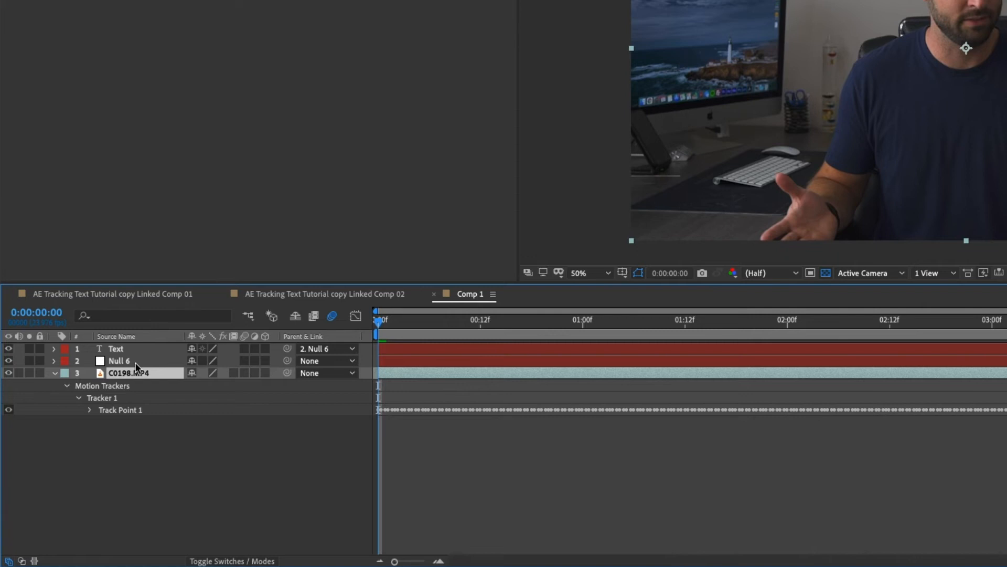
left_click(134, 362)
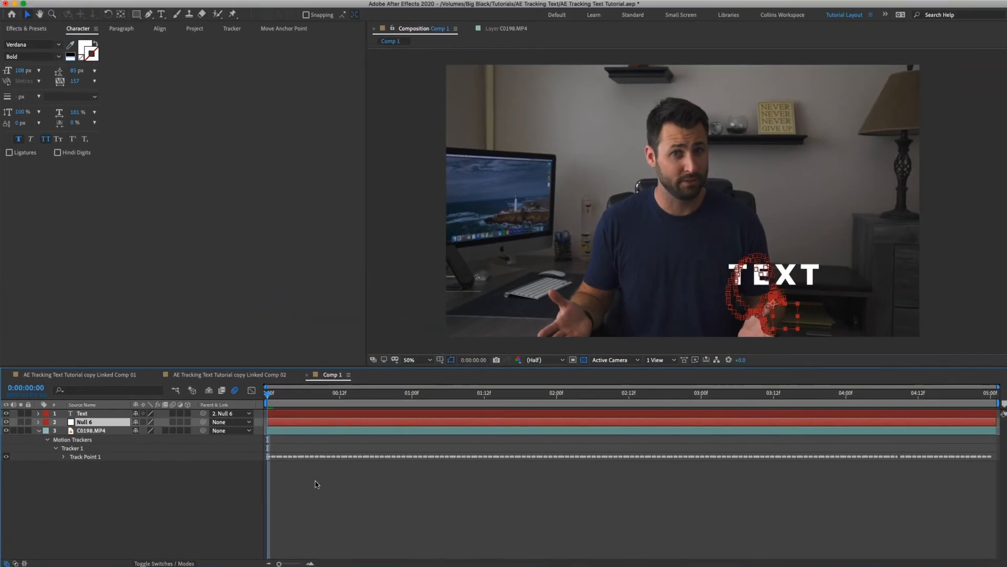
Play the composition to check how the text follows the hand, and park the playhead at 0:00:00:12.
left_click(319, 486)
key("space")
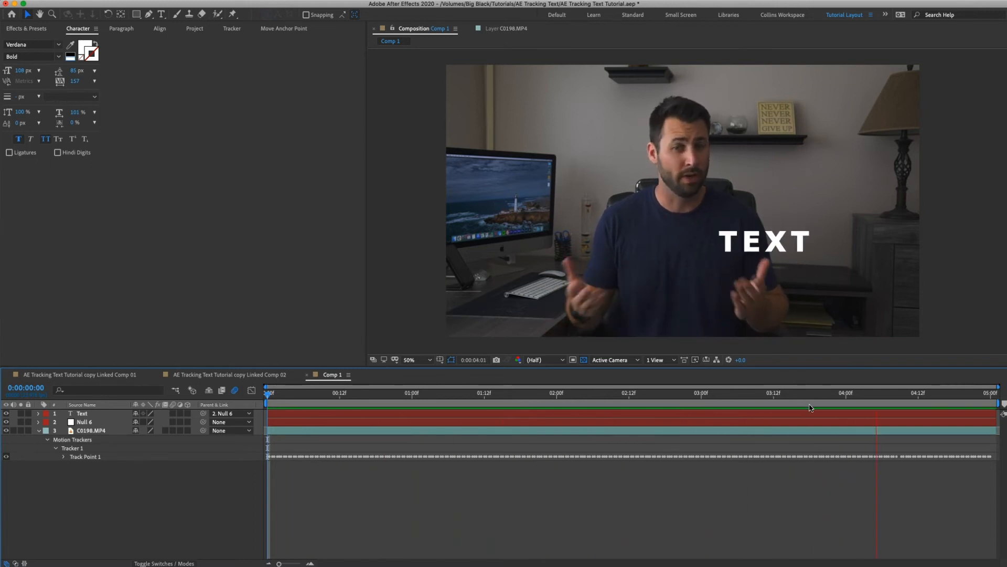
key("space")
left_click_drag(295, 395, 342, 446)
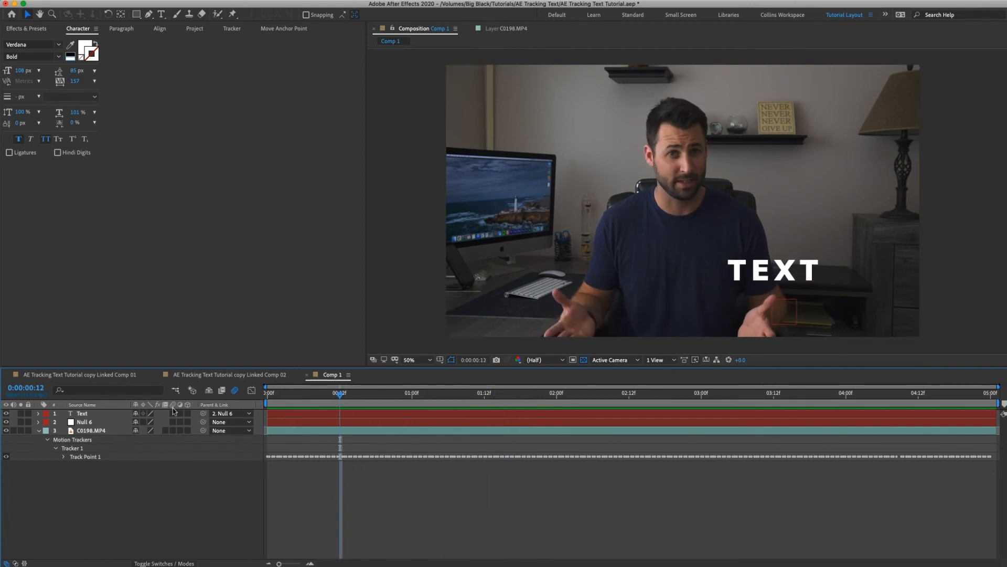
Enable motion blur on the Text layer and replay the composition from several points to check the moving text.
left_click(95, 413)
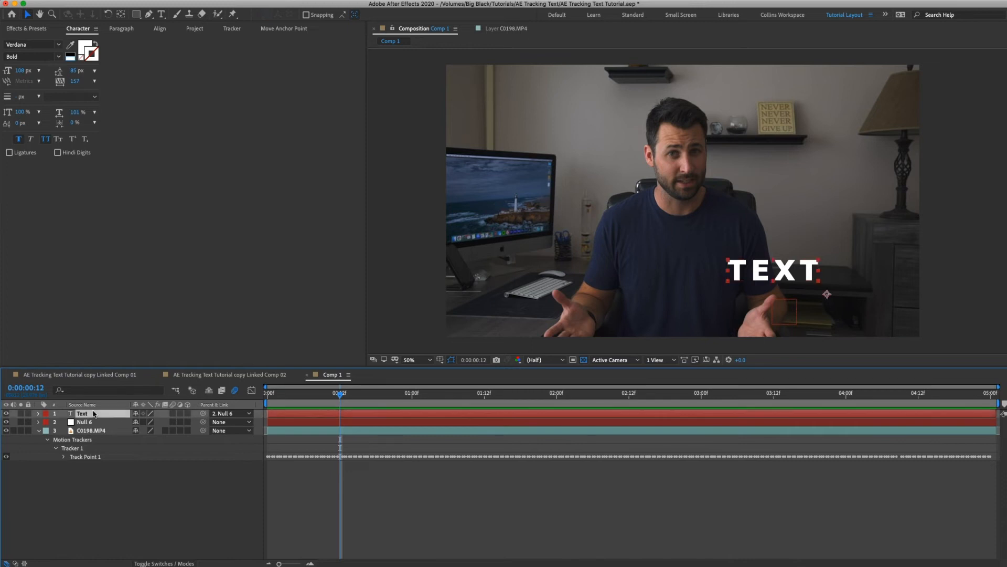
left_click(173, 413)
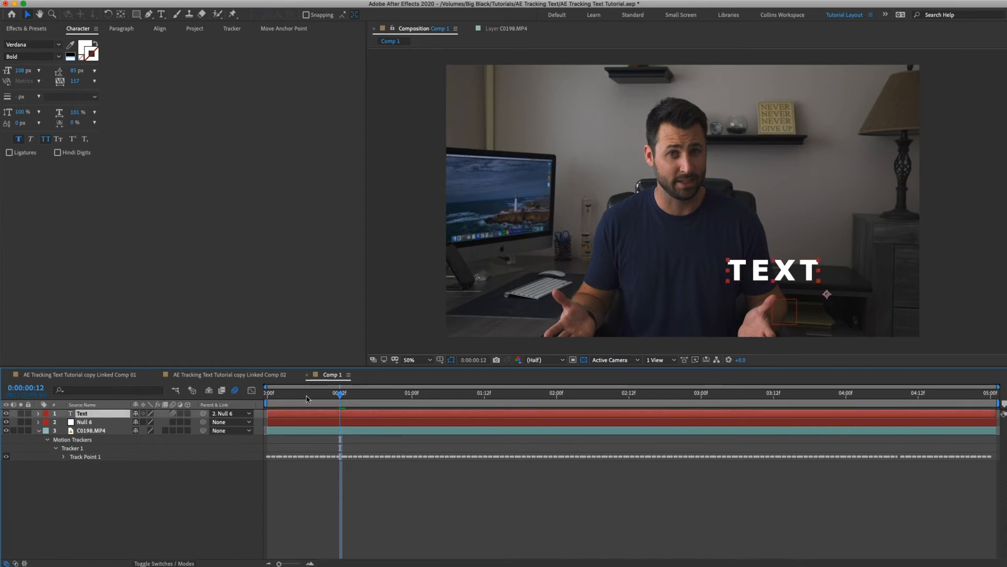
left_click(268, 398)
key("space")
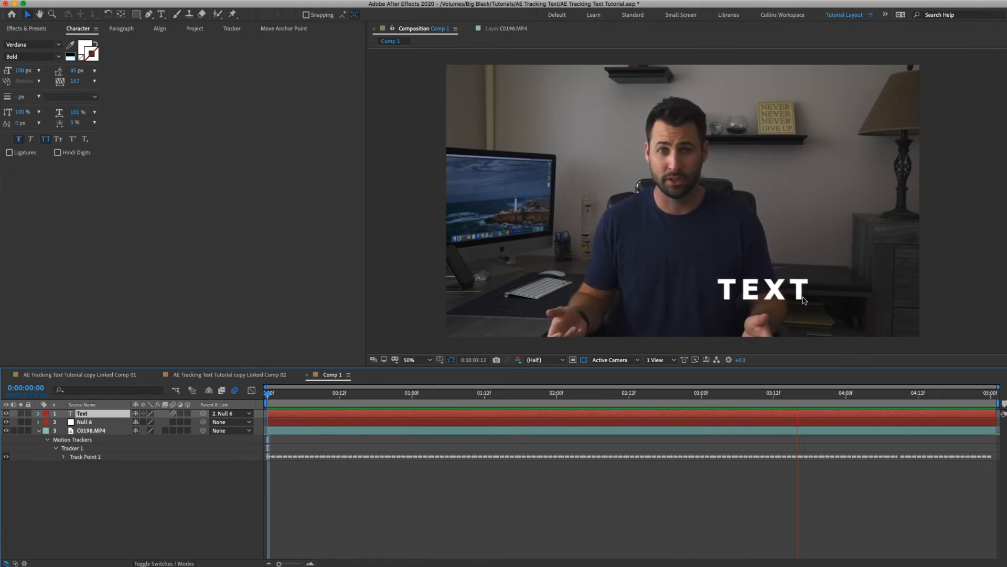
left_click_drag(757, 392, 472, 394)
key("space")
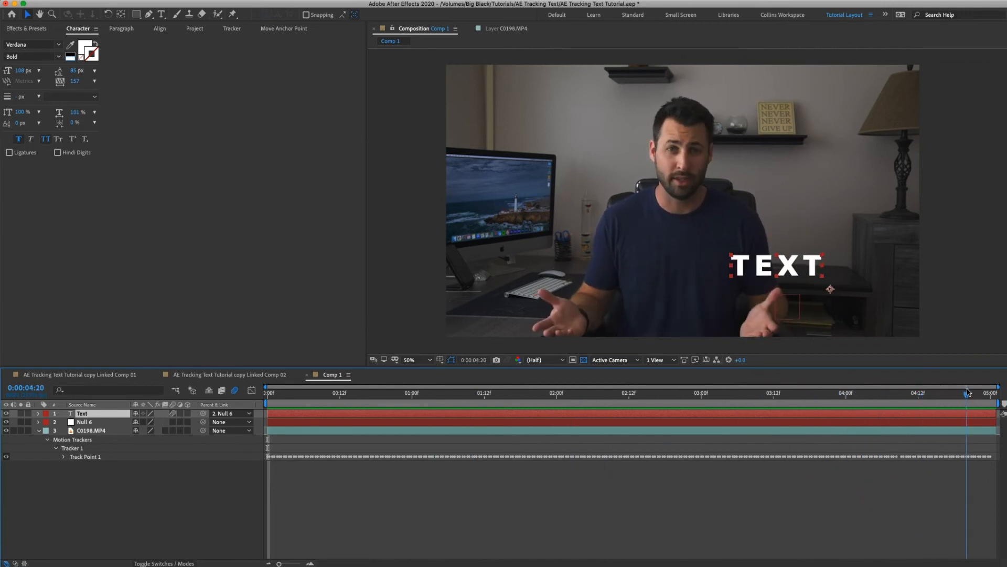
left_click_drag(566, 397, 510, 401)
key("space")
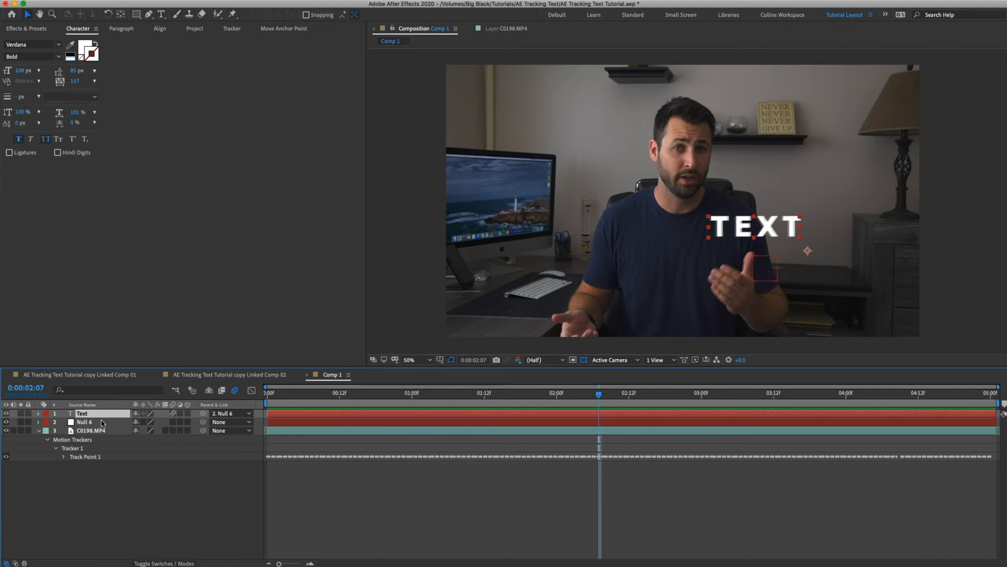
Try the text away from the tracked hand, across the man's chest, and play the result.
left_click_drag(776, 232, 624, 210)
key("space")
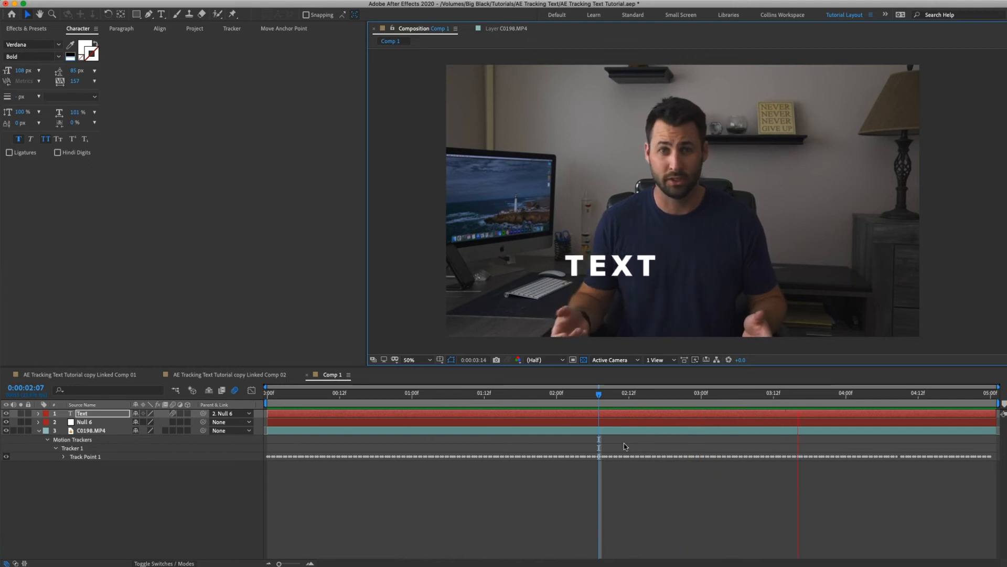
Move the text back above the tracked hand at the first frame and lengthen its wording to "Textttt".
key("Home")
left_click(120, 415)
left_click_drag(640, 260, 780, 276)
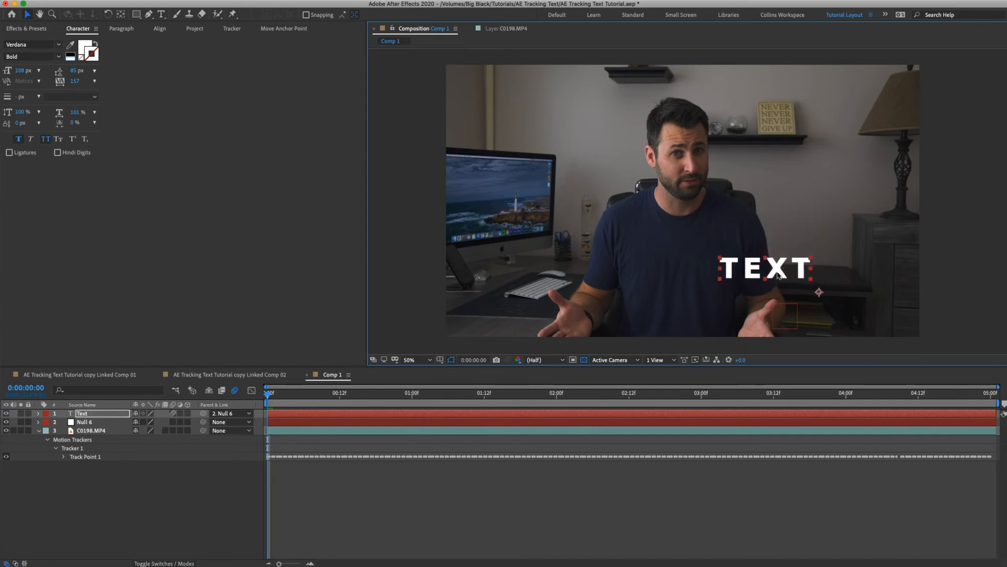
double_click(777, 271)
key("Right")
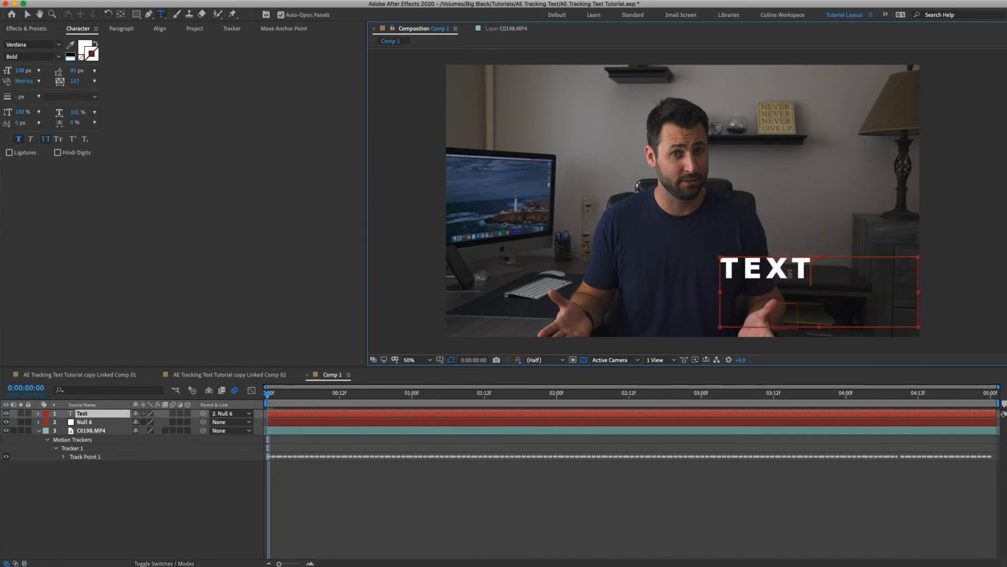
left_click(758, 384)
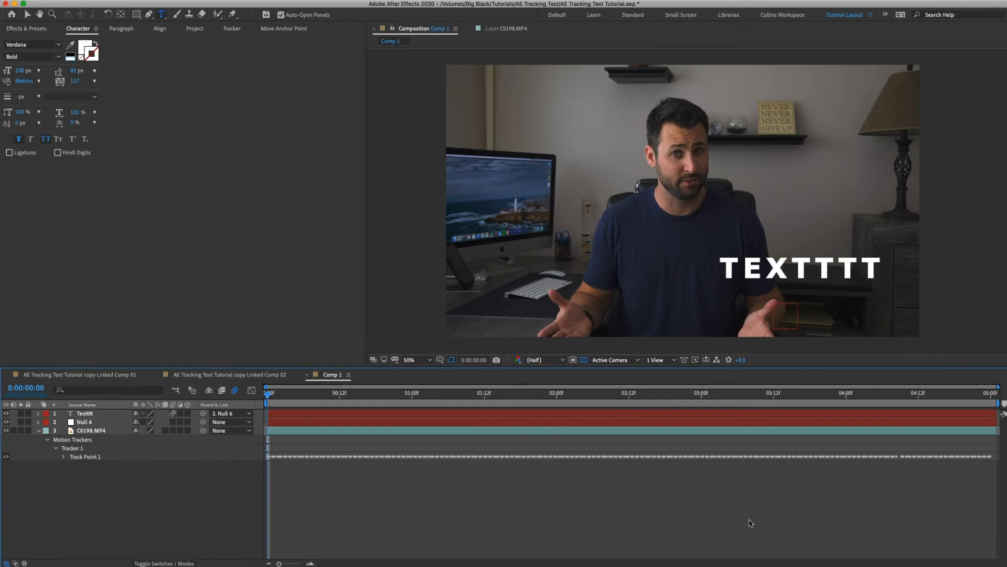
Play the composition from 0:00:01:22 to check the lengthened text, stopping at 0:00:03:14.
left_click(545, 394)
key("space")
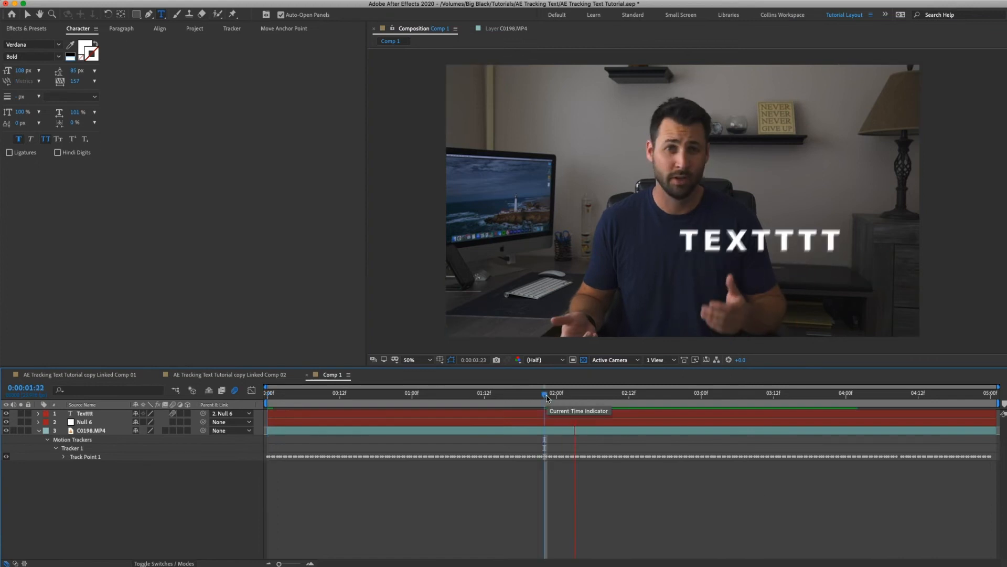
key("space")
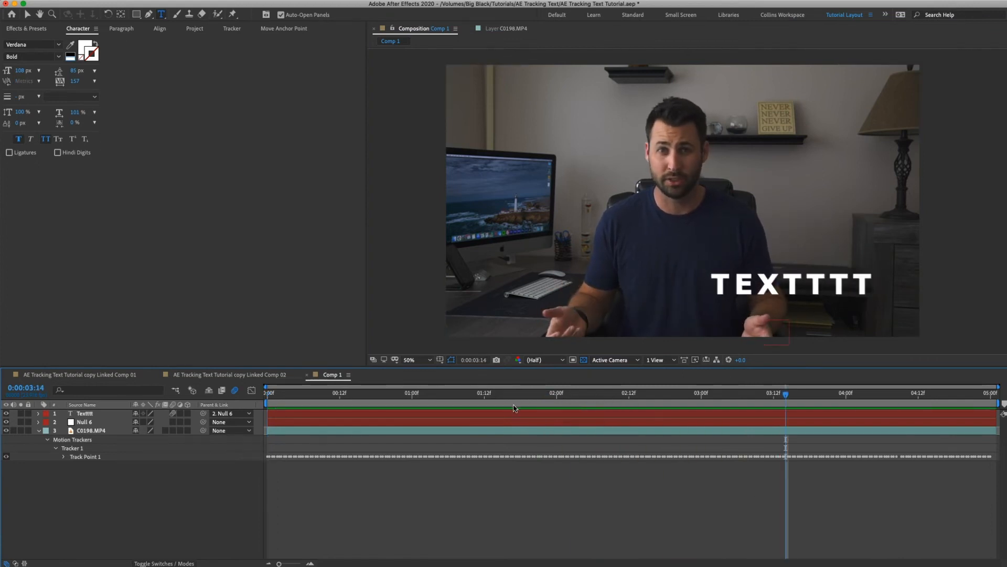
Shift the lengthened text sideways at 0:00:03:14 so it is roughly centred over the tracked hand.
left_click(515, 414)
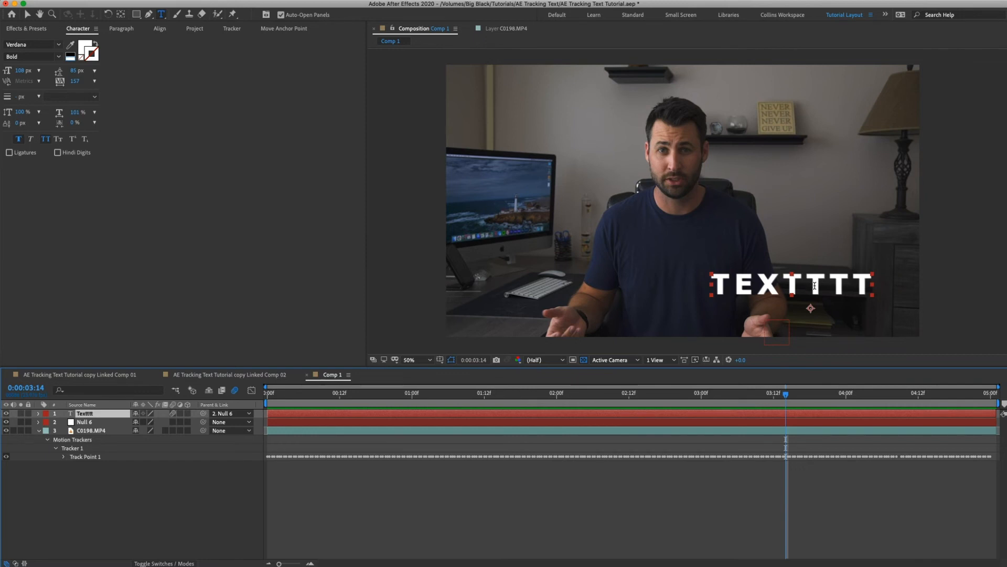
left_click_drag(816, 287, 789, 293)
left_click(155, 507)
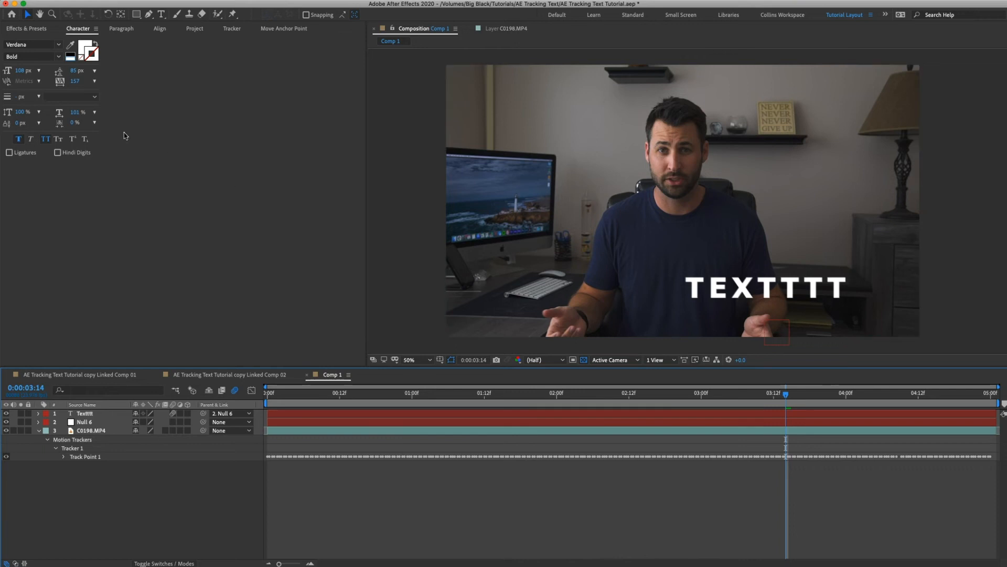
Add West Coast Road Trip-66.jpg to the composition, scale it to 7%, and place it above the tracked hand.
left_click(195, 29)
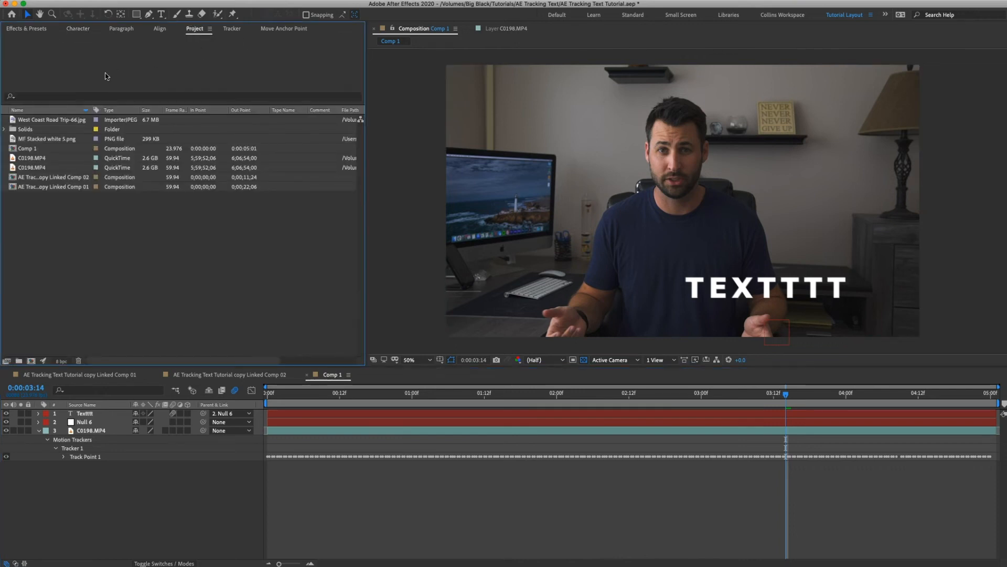
left_click(46, 121)
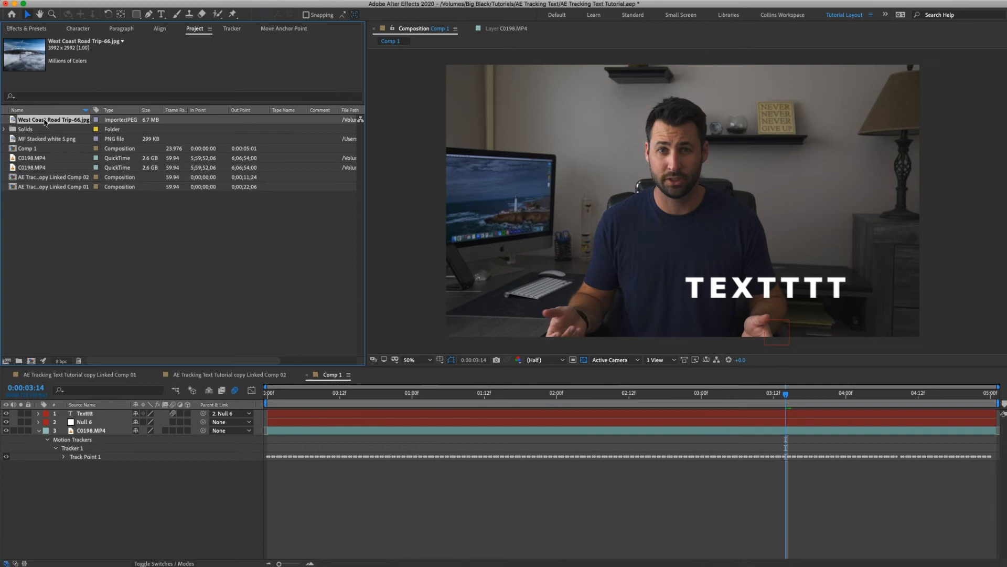
left_click_drag(44, 122, 767, 283)
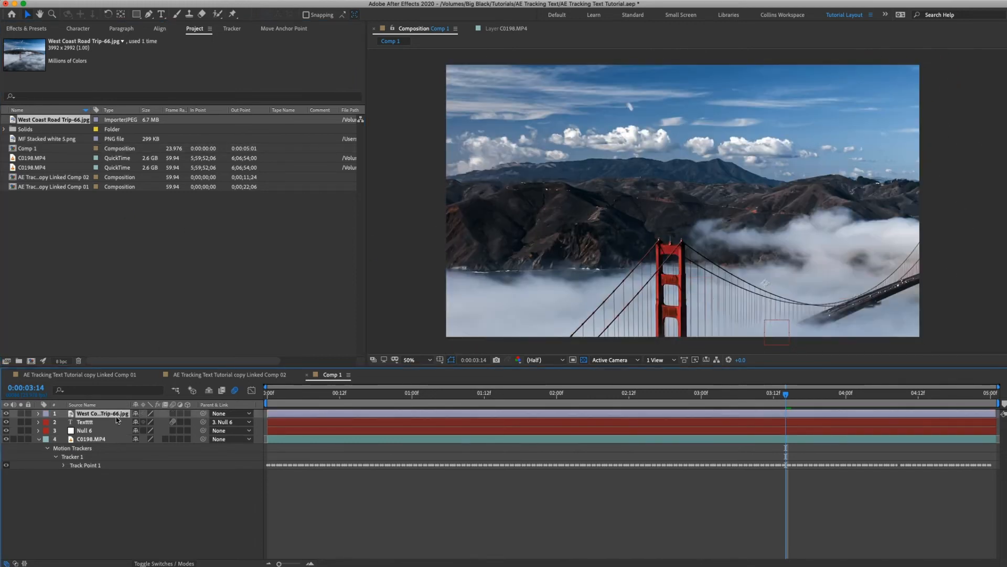
key("s")
left_click_drag(151, 422, 100, 422)
left_click_drag(780, 294, 775, 256)
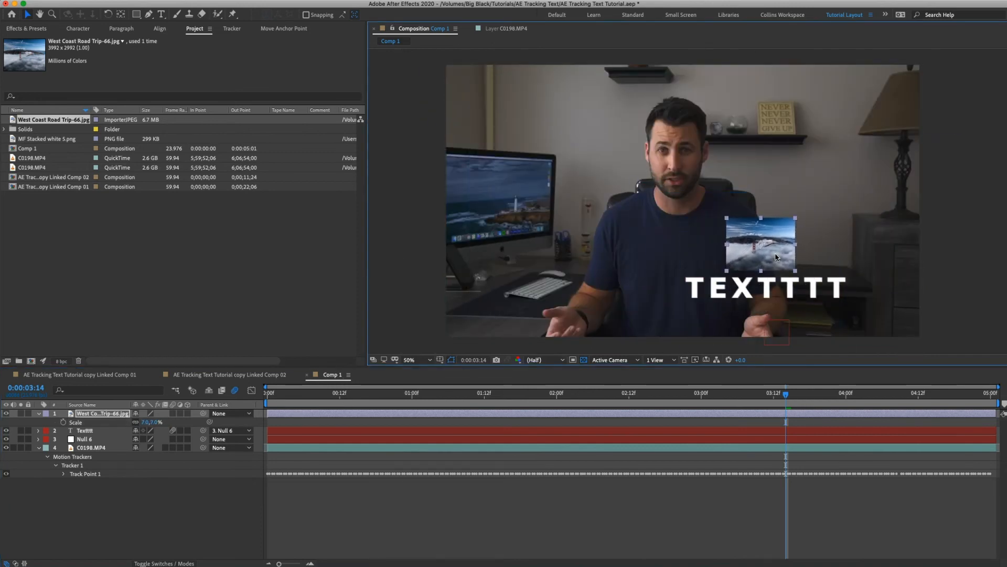
left_click_drag(772, 258, 773, 291)
Parent the West Coast Road Trip photo to Null 6 with motion blur on, and hide the Textttt layer.
left_click_drag(204, 416, 154, 420)
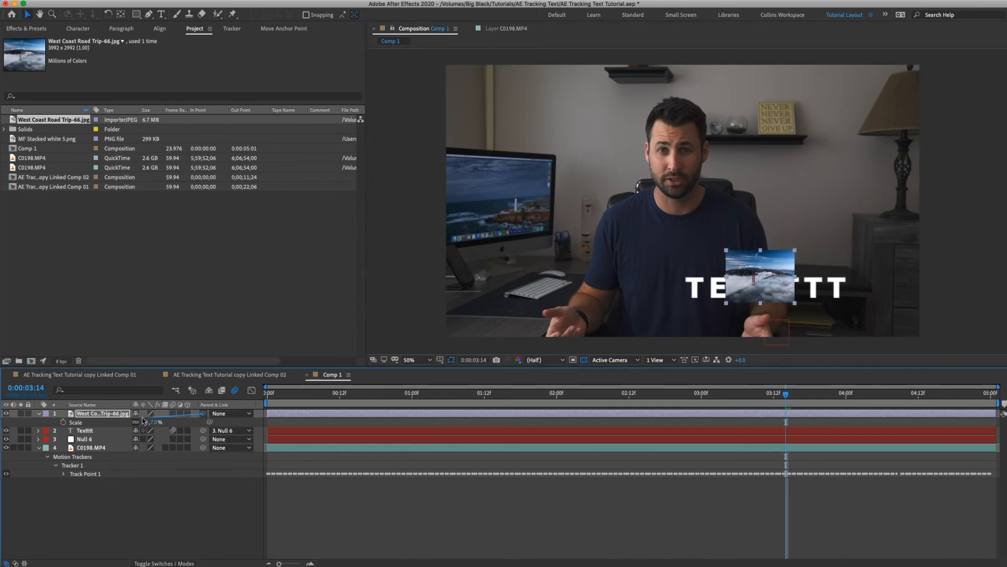
left_click_drag(94, 428, 82, 440)
left_click(85, 433)
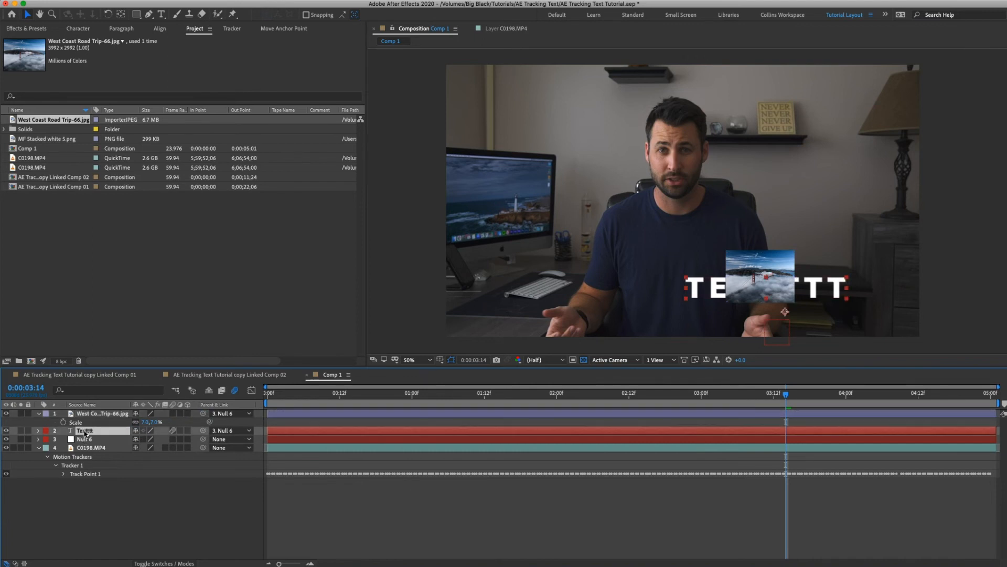
left_click(5, 431)
left_click(384, 486)
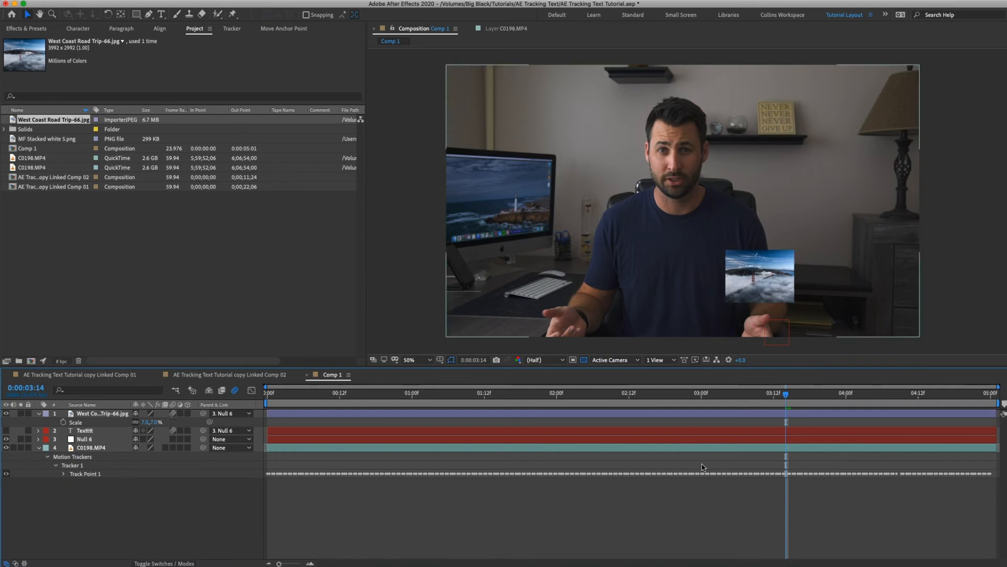
Play the composition to check how the photo follows the hand, stopping at 0:00:02:09.
key("space")
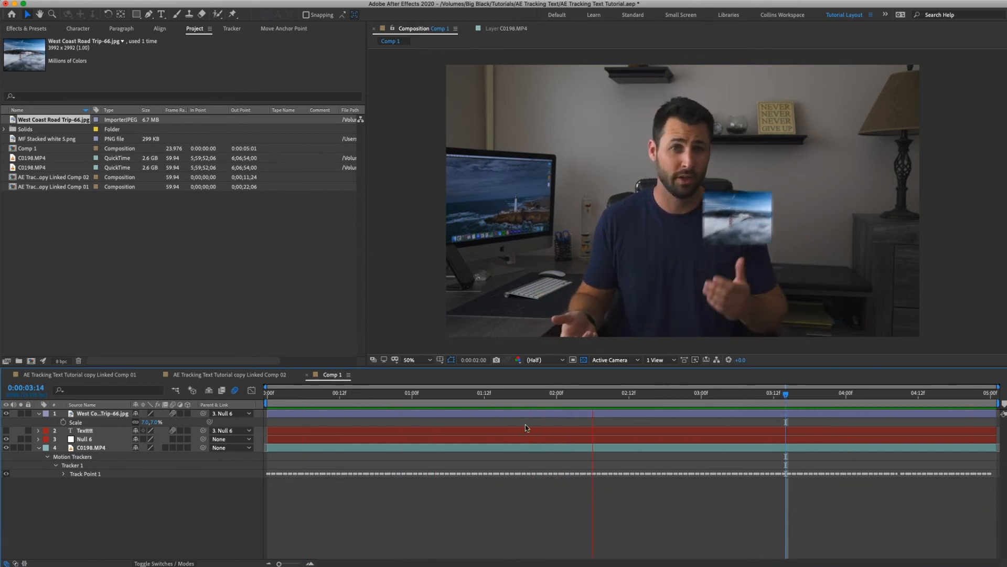
key("space")
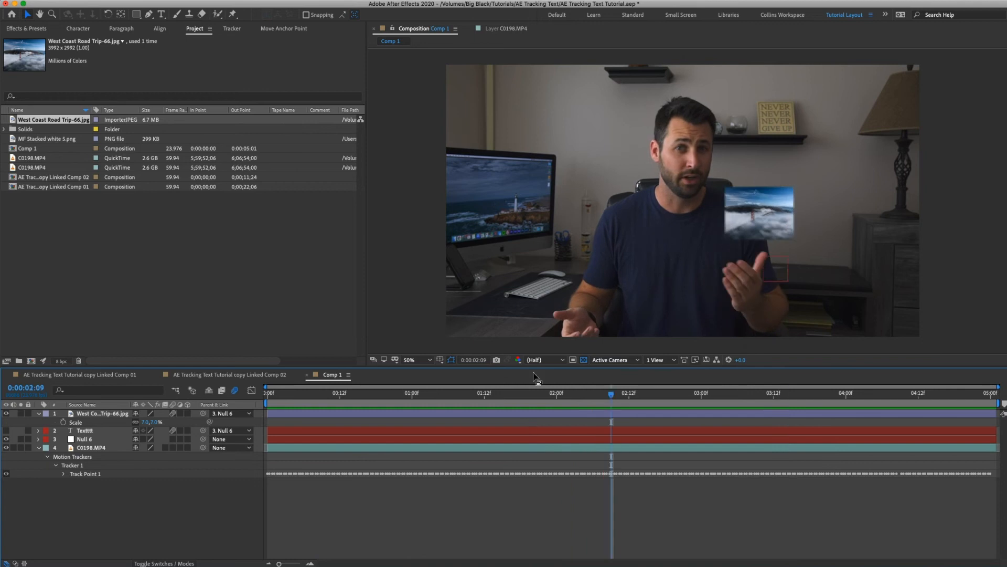
Add the MF Stacked white S.png logo to the composition, scale it to 5%, and place it over the man's chest.
left_click(44, 139)
left_click_drag(73, 202, 778, 225)
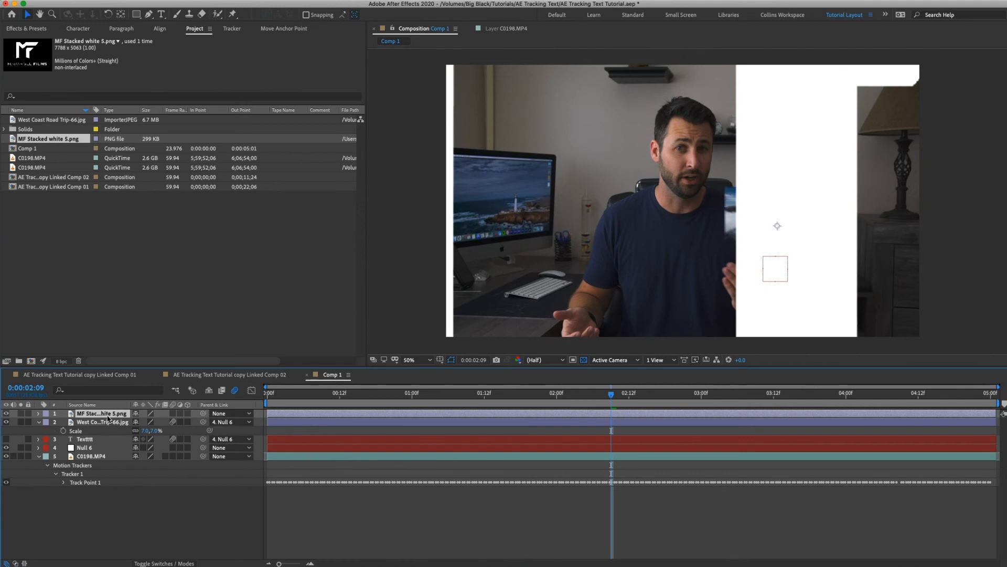
key("s")
left_click_drag(167, 423, 117, 423)
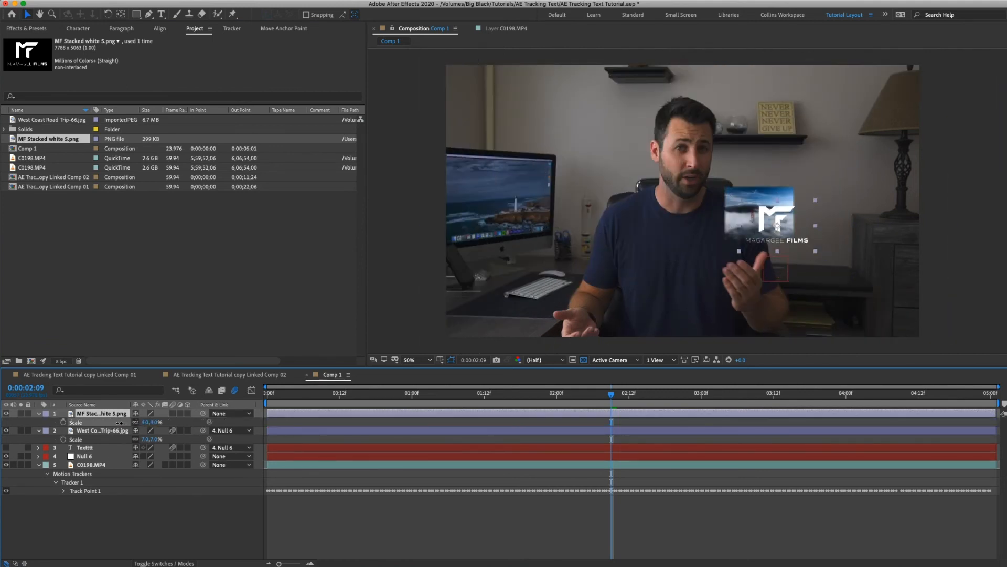
left_click_drag(765, 217, 706, 215)
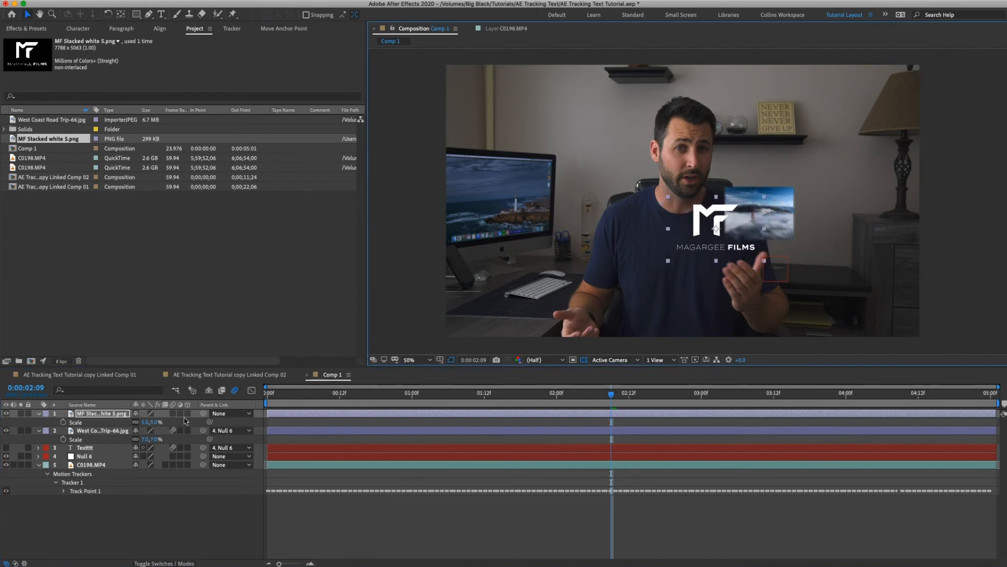
Parent the MF logo layer to Null 6 and turn on its motion blur.
left_click_drag(204, 413, 388, 457)
left_click(555, 530)
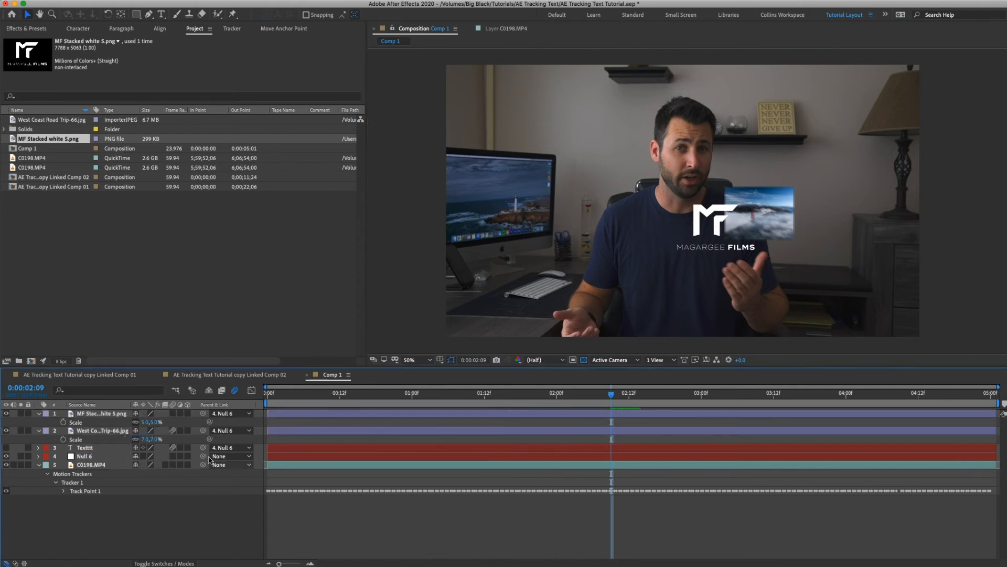
Play the composition from 0:00:02:14 to check the logo's motion, stopping at 0:00:04:04.
key("Page_Down")
key("Page_Down")
key("Page_Down")
key("Page_Down")
key("Page_Down")
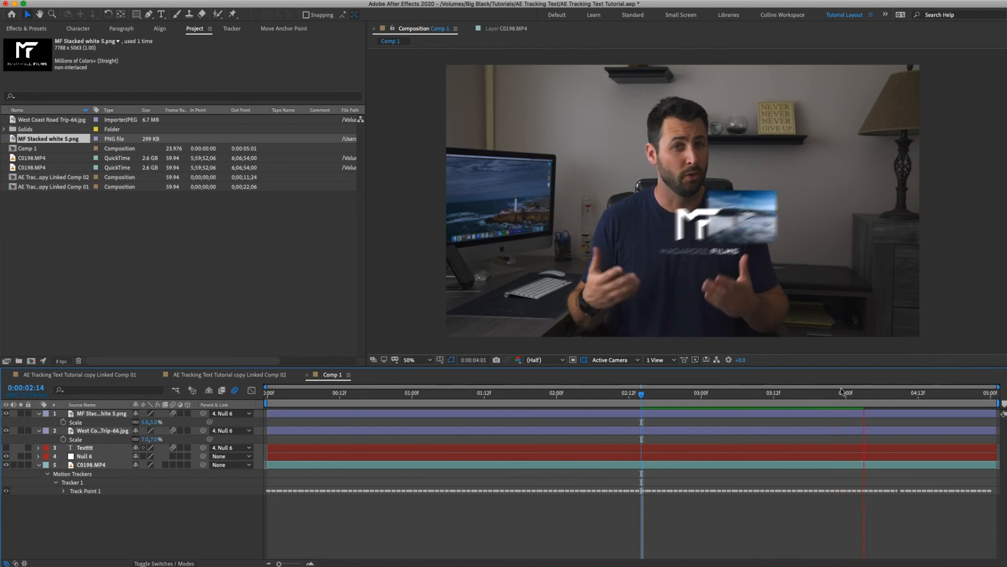
key("space")
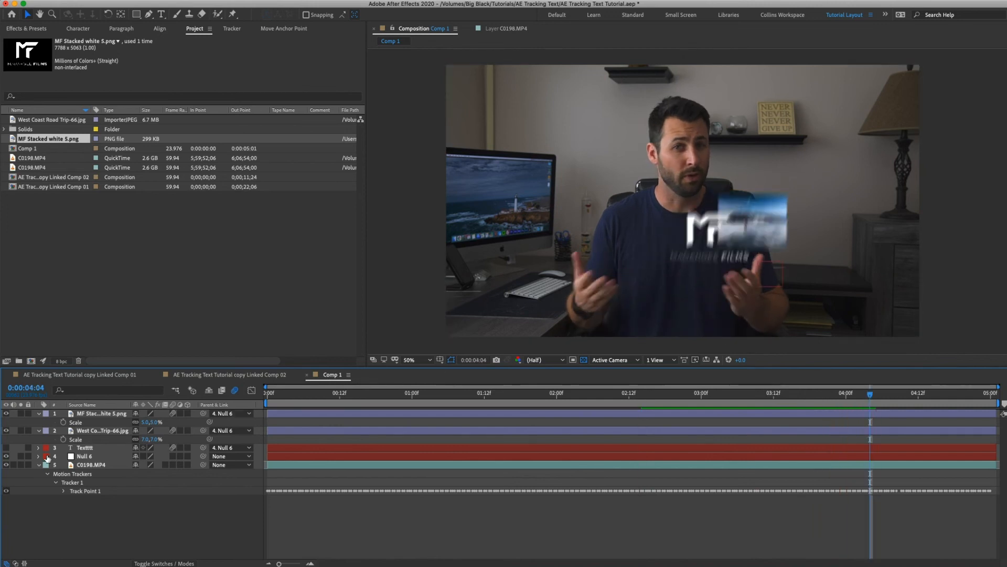
Show the Textttt layer, shift the text sideways away from the man's chest at 0:00:04:04, and hide it again.
left_click(7, 448)
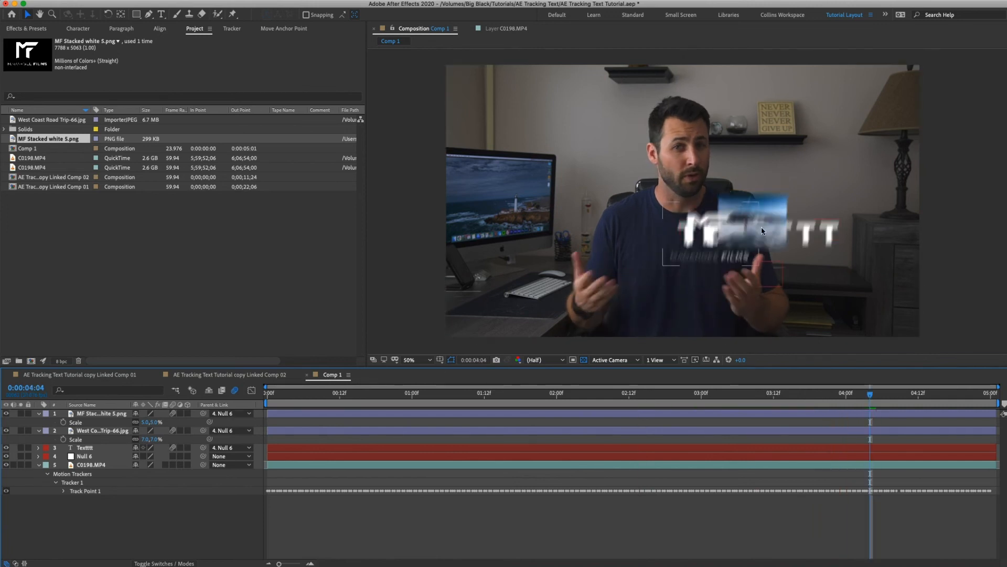
left_click(822, 231)
left_click_drag(752, 228, 774, 228)
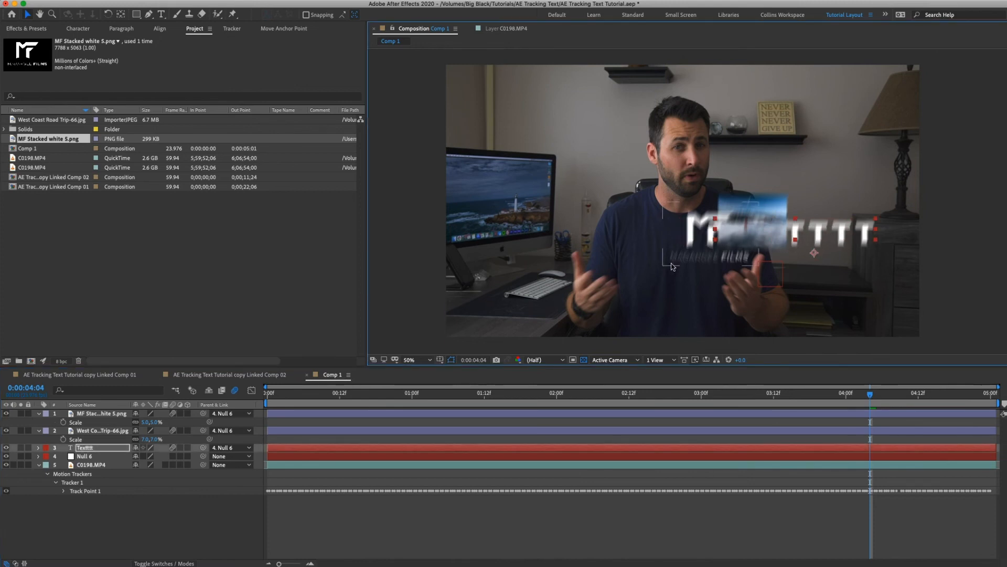
left_click(6, 447)
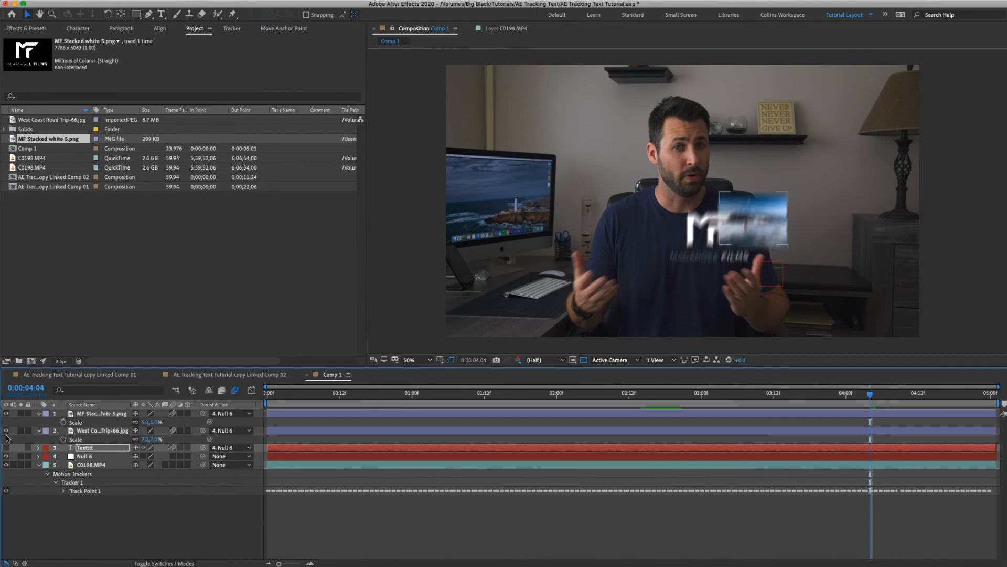
Hide the West Coast Road Trip photo and move the MF logo above the tracked hand.
left_click(6, 430)
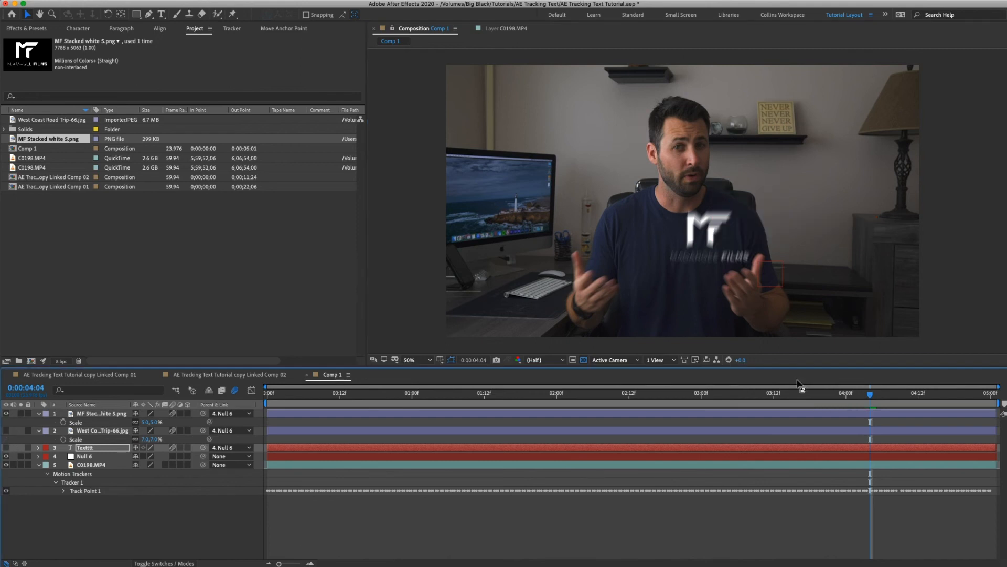
left_click(703, 229)
left_click_drag(713, 219, 760, 196)
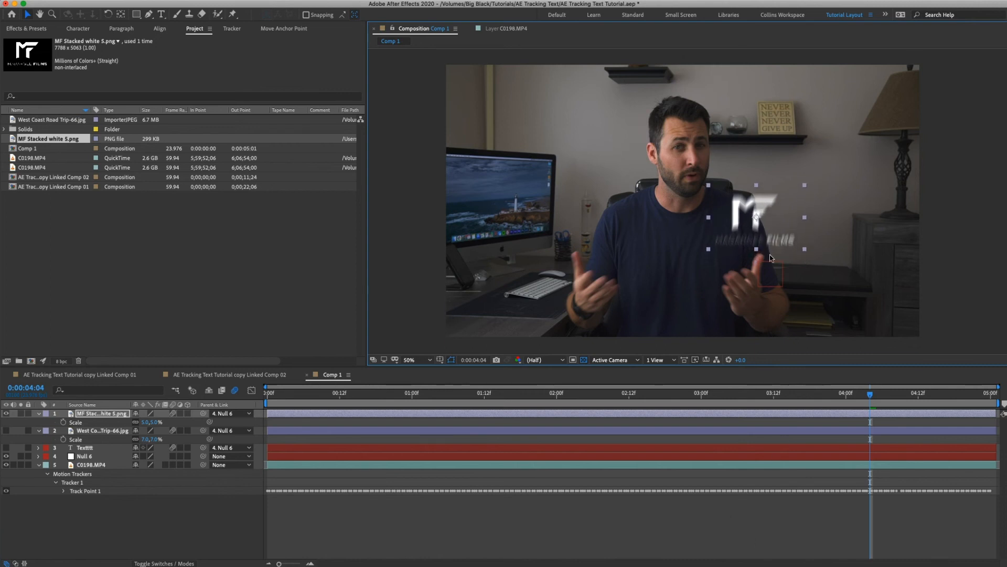
left_click(530, 533)
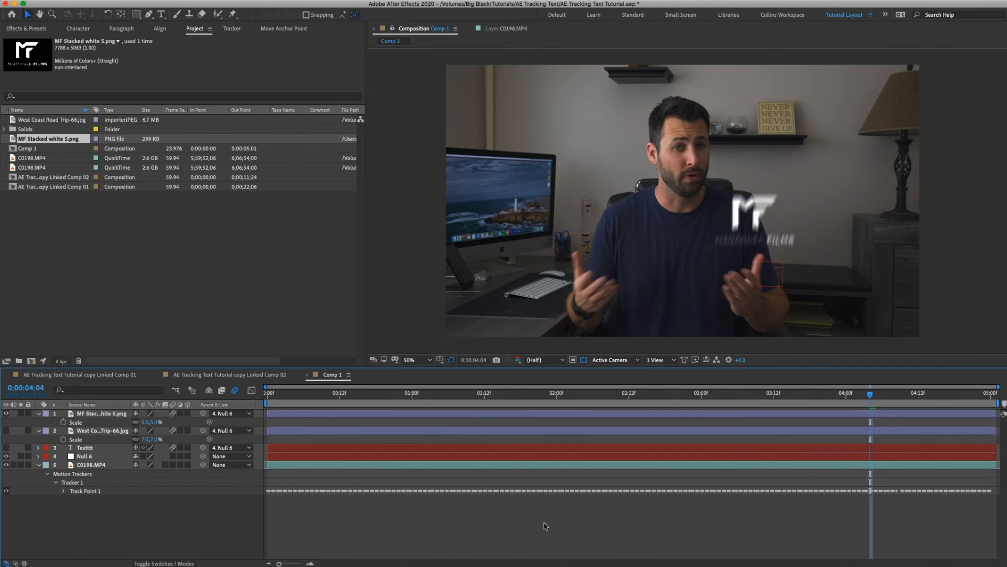
At 0:00:01:15, create a new null object and rename it "Track point 2".
left_click(501, 395)
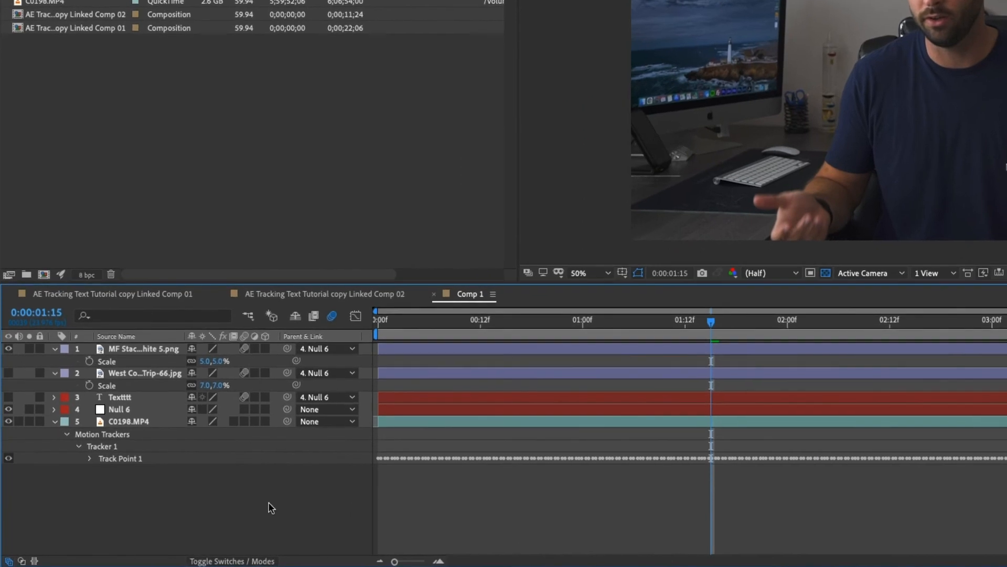
right_click(181, 511)
mouse_move(218, 412)
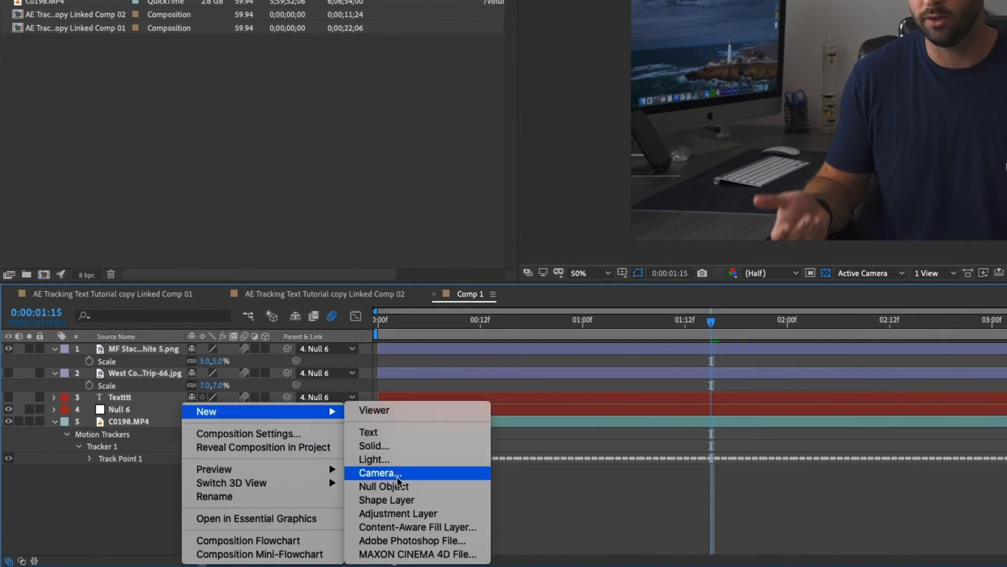
left_click(397, 487)
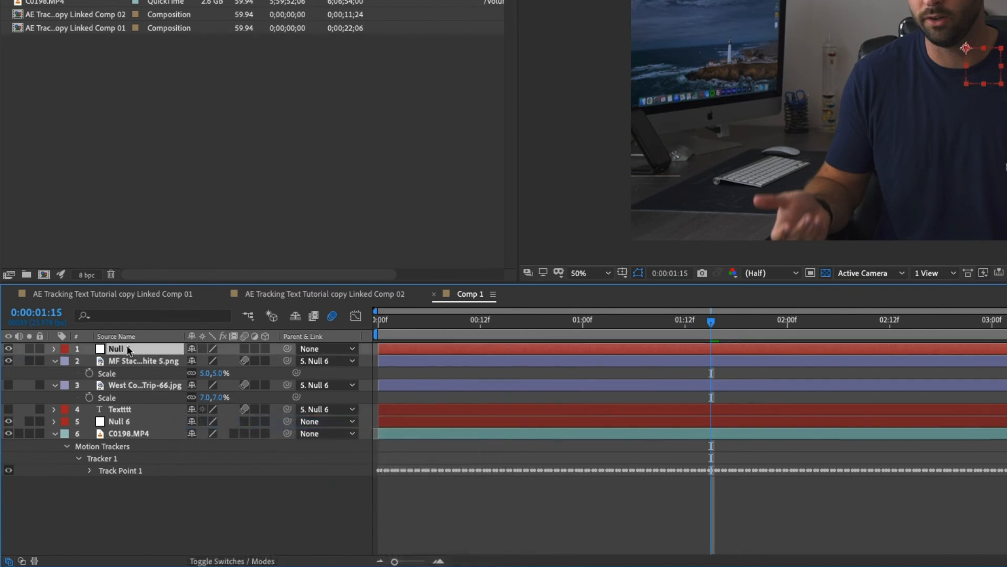
key("Return")
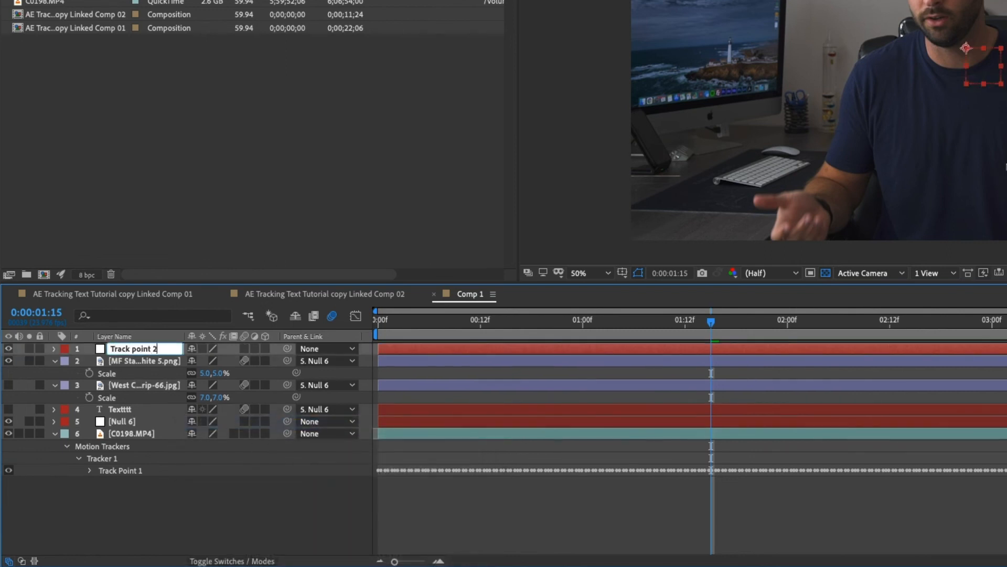
key("Return")
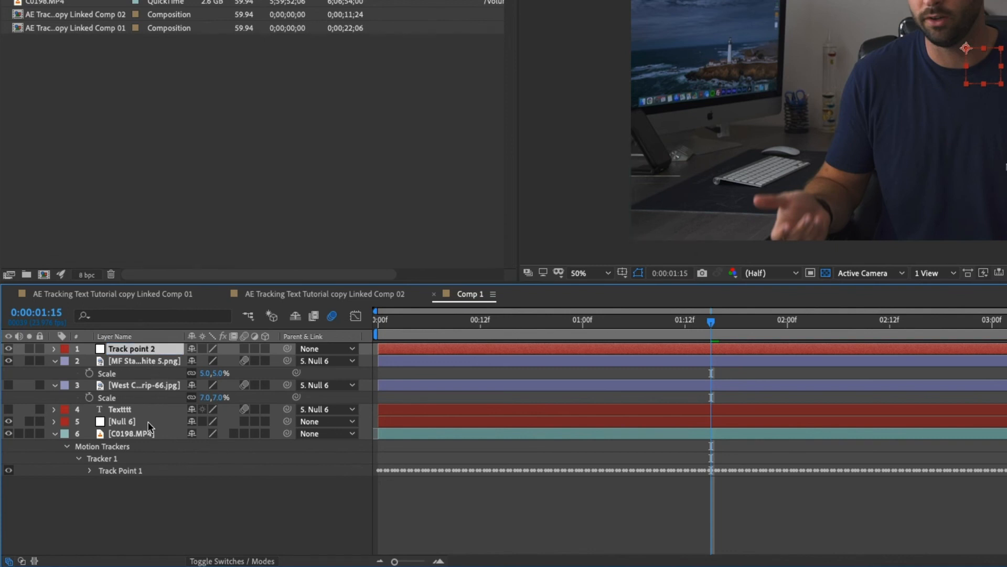
Start a second motion track on the C0198.MP4 layer and place its track point on the other hand's thumb, near the keyboard.
left_click(140, 438)
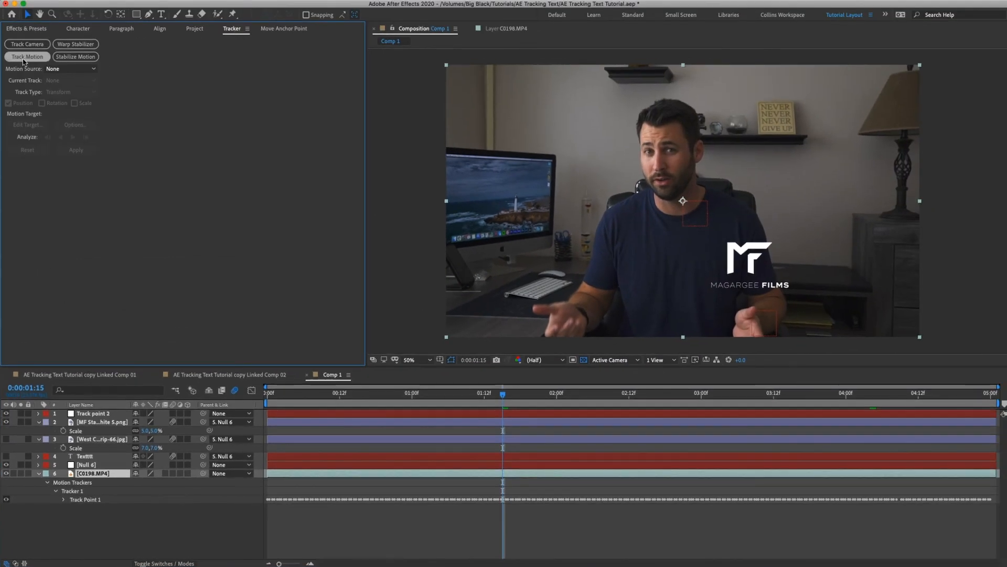
left_click(24, 58)
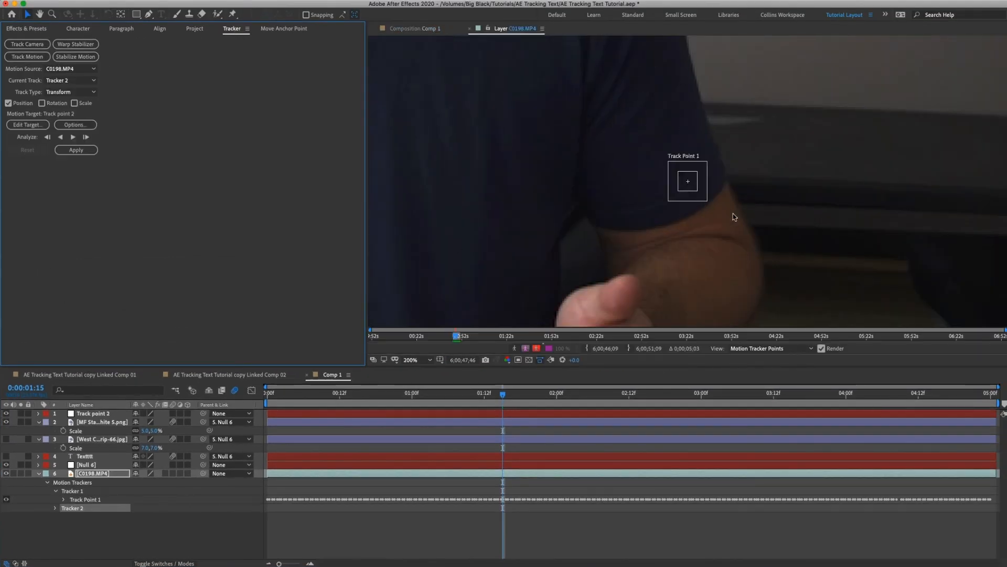
left_click(691, 185)
left_click_drag(690, 185, 541, 236)
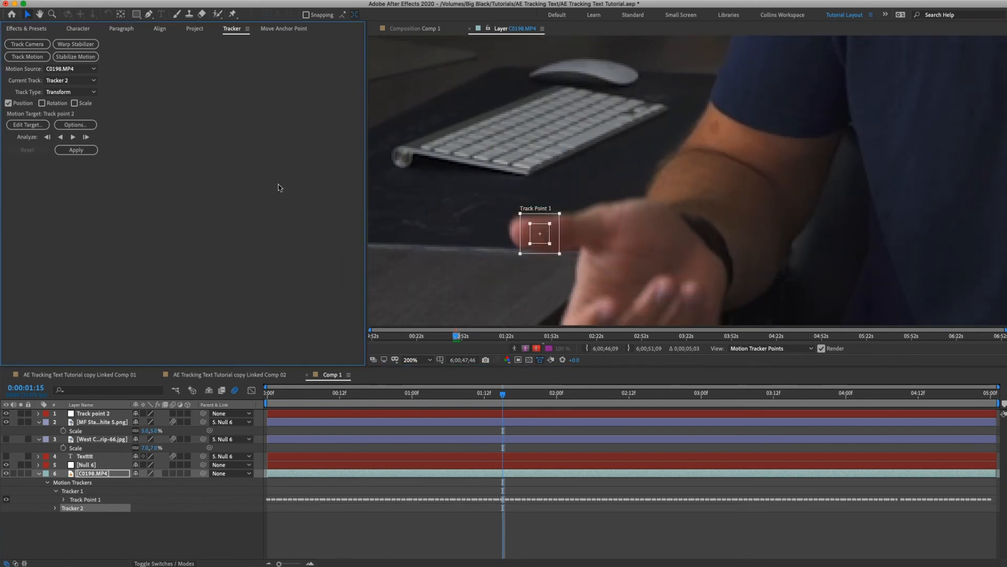
Set the motion target of Tracker 2 to the Track point 2 layer.
left_click(28, 125)
left_click(220, 177)
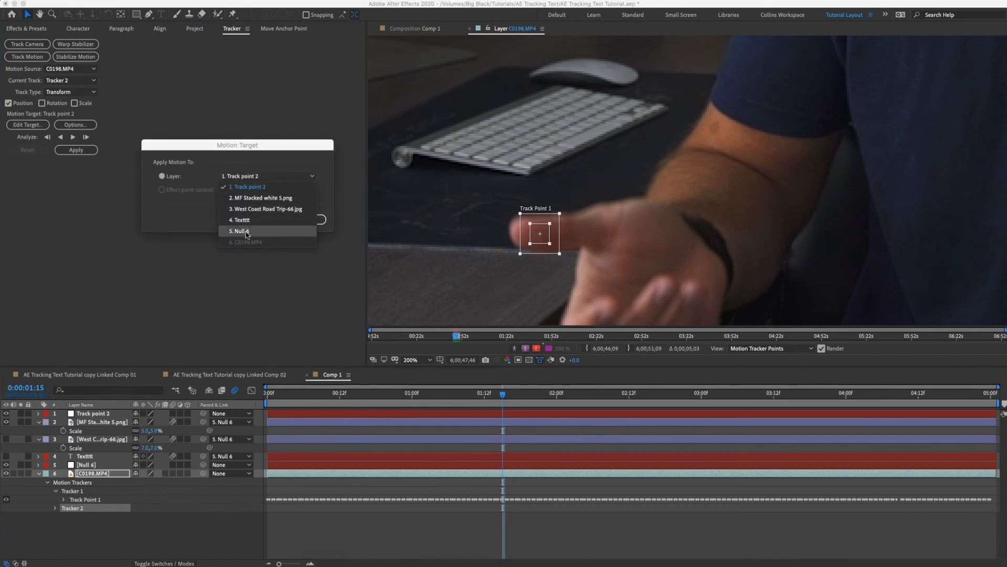
left_click(255, 187)
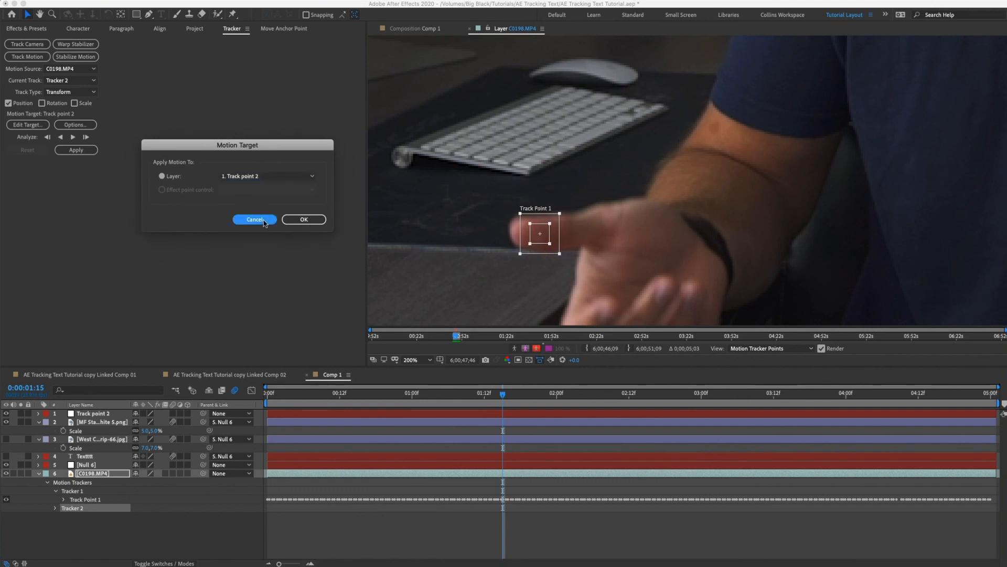
left_click(303, 219)
Return to the Comp 1 composition and scrub back through the logo's motion to 0:00:00:00.
left_click(419, 29)
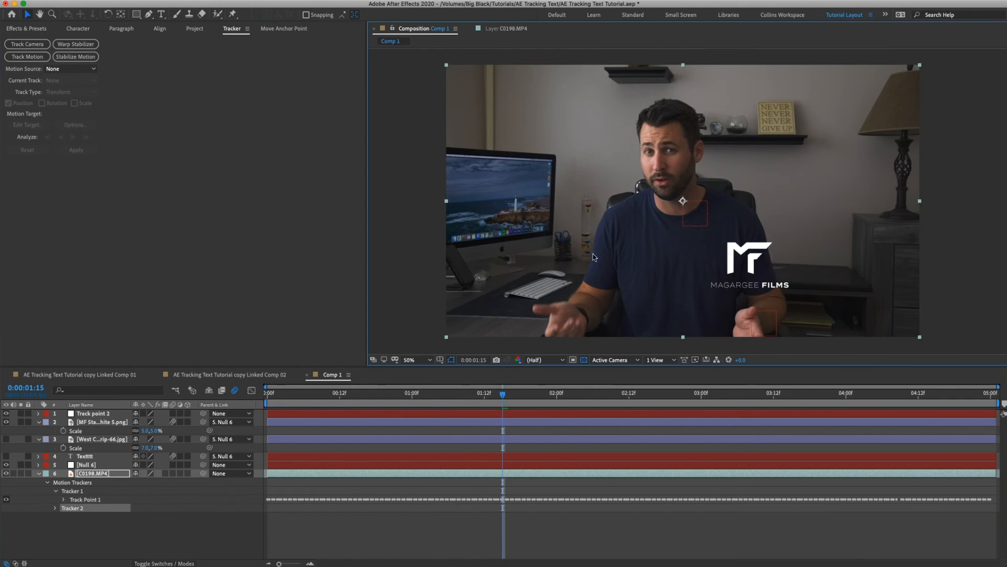
key("space")
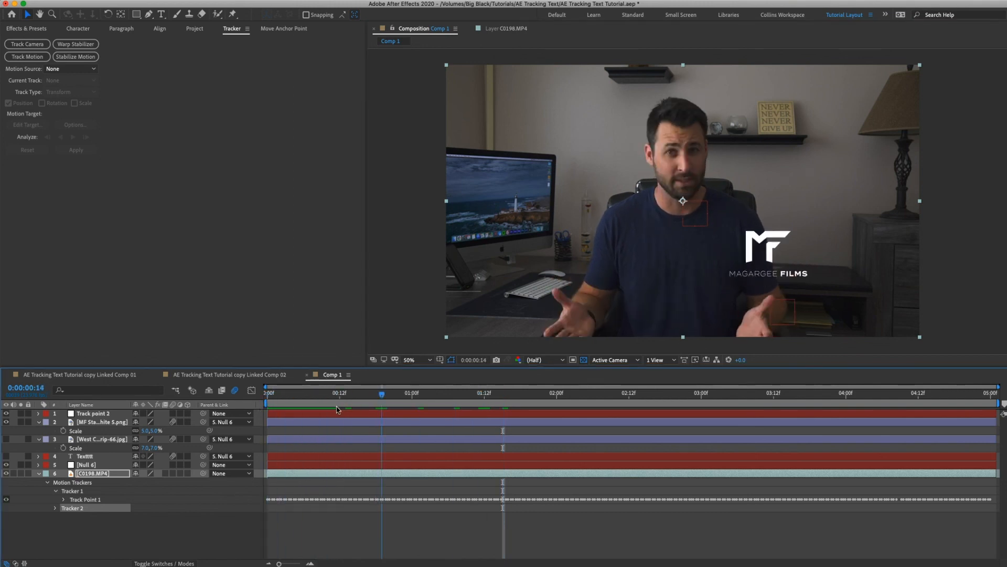
key("space")
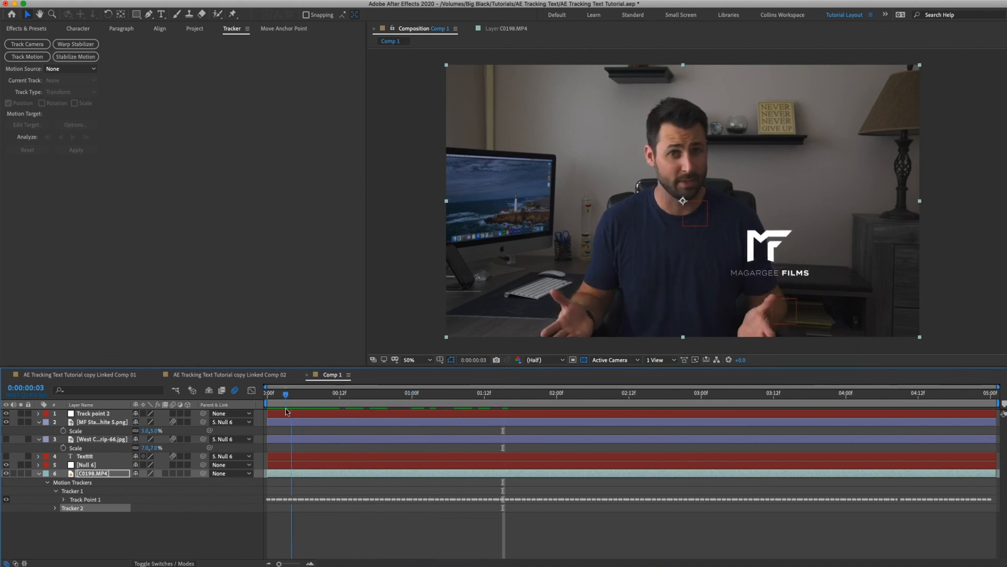
key("space")
Fade in the MF logo with opacity keyframes of 0% at 0:00:00:00 and 100% at about 0:00:00:15.
left_click(106, 421)
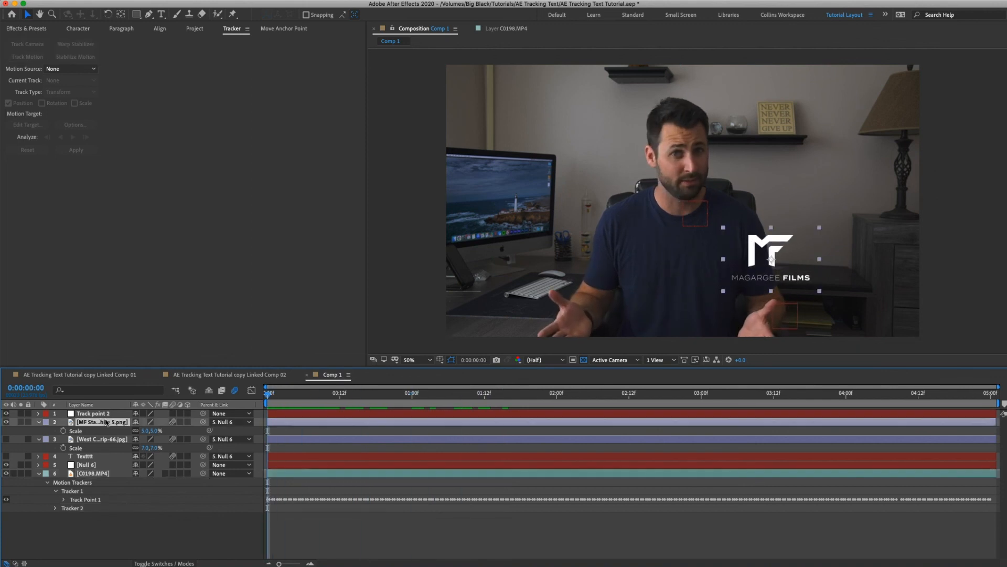
key("t")
left_click(63, 430)
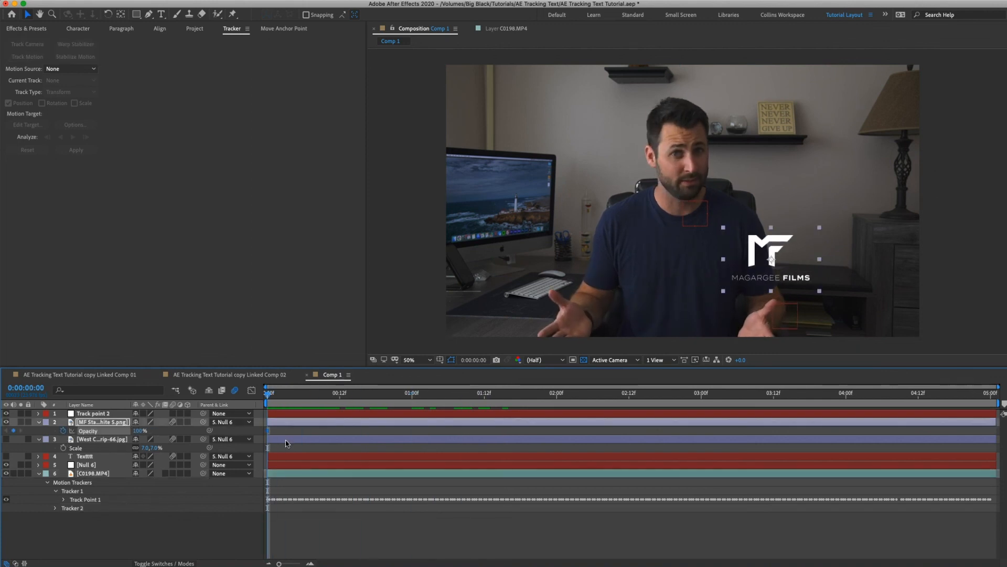
left_click_drag(268, 430, 358, 431)
left_click_drag(137, 430, 81, 431)
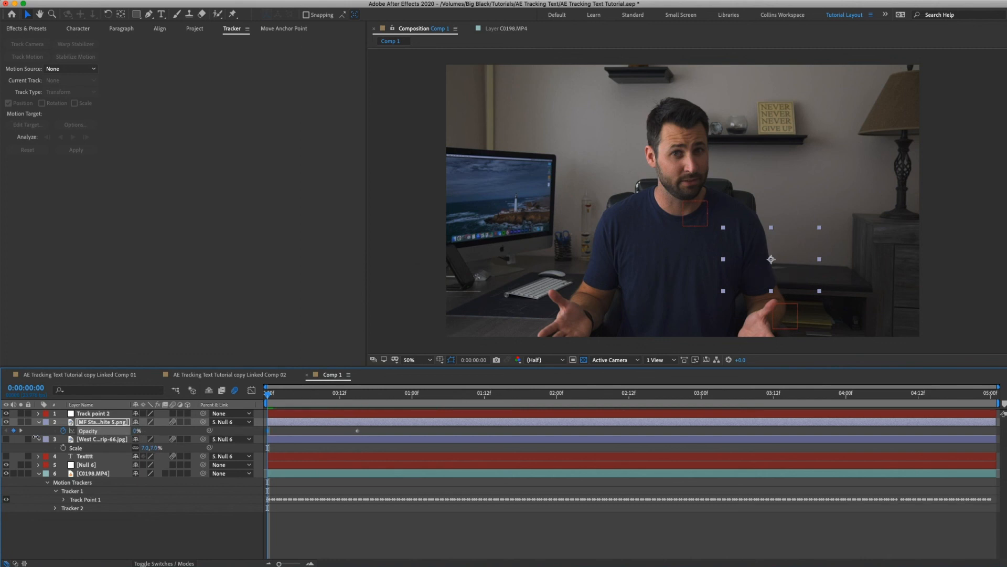
Play the composition from the first frame to check the logo's fade-in and tracking.
left_click(362, 532)
key("space")
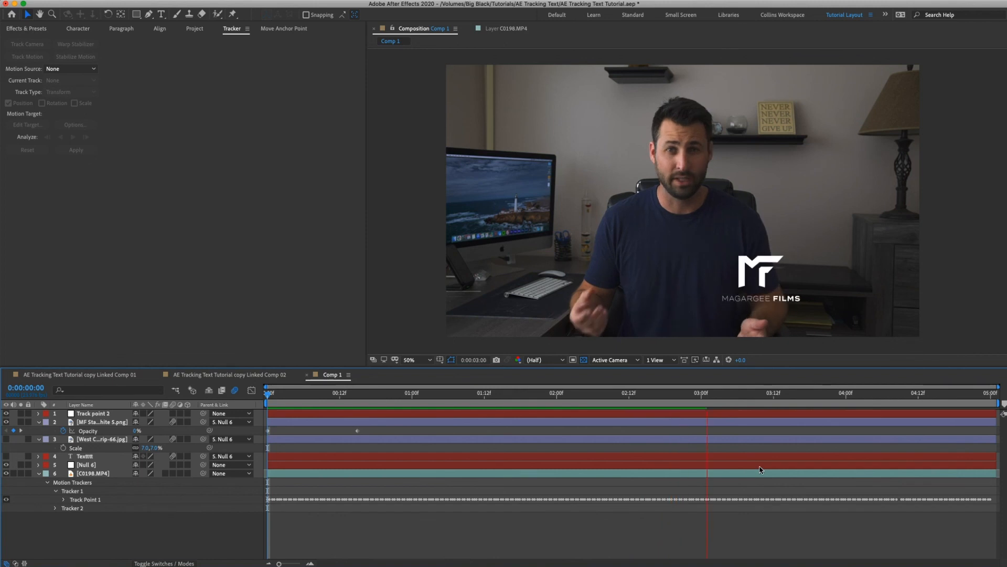
key("space")
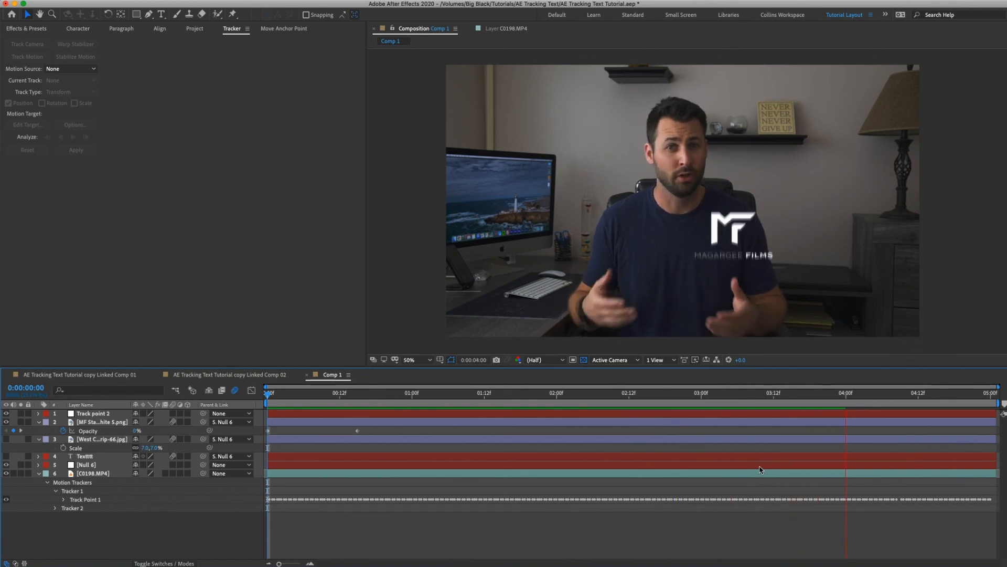